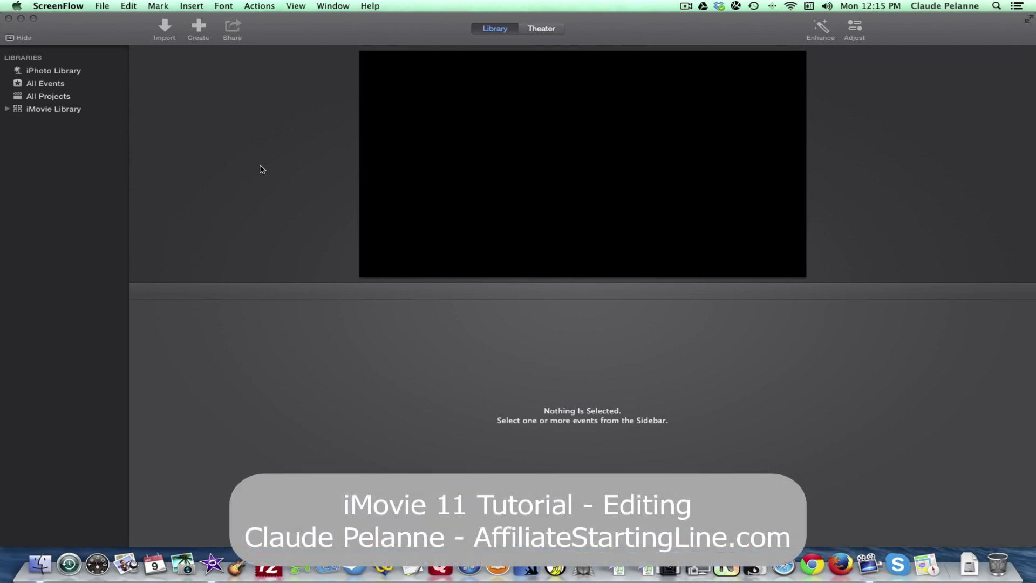
Bring iMovie forward, expand the iMovie Library and select the Memorial Day event
{"action": "left_click", "coordinate": [8, 109]}
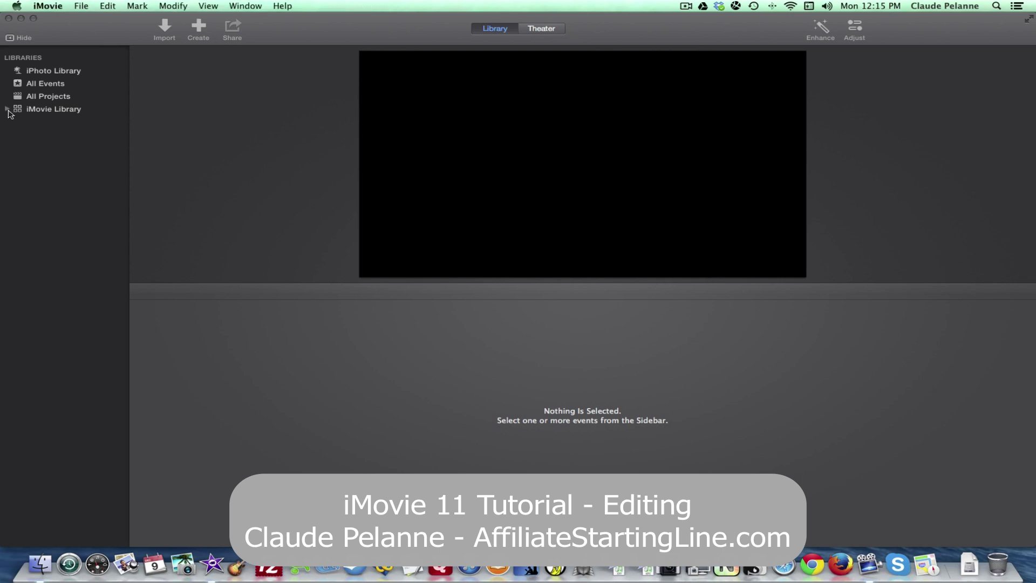
{"action": "left_click", "coordinate": [8, 110]}
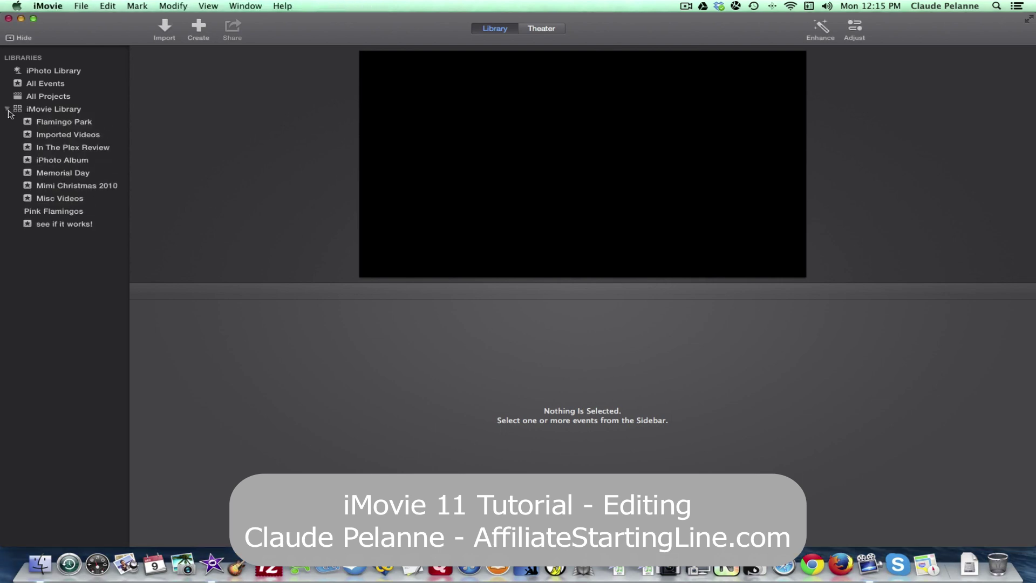
{"action": "left_click", "coordinate": [59, 175]}
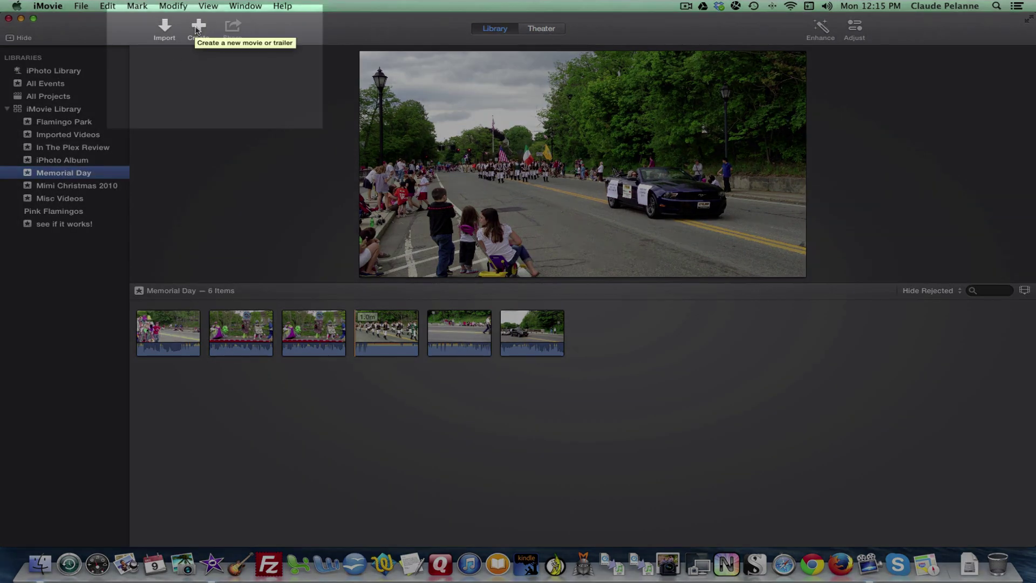
Create a No Theme movie named 'Memorial Day Parade' in the Memorial Day event
{"action": "left_click", "coordinate": [199, 30]}
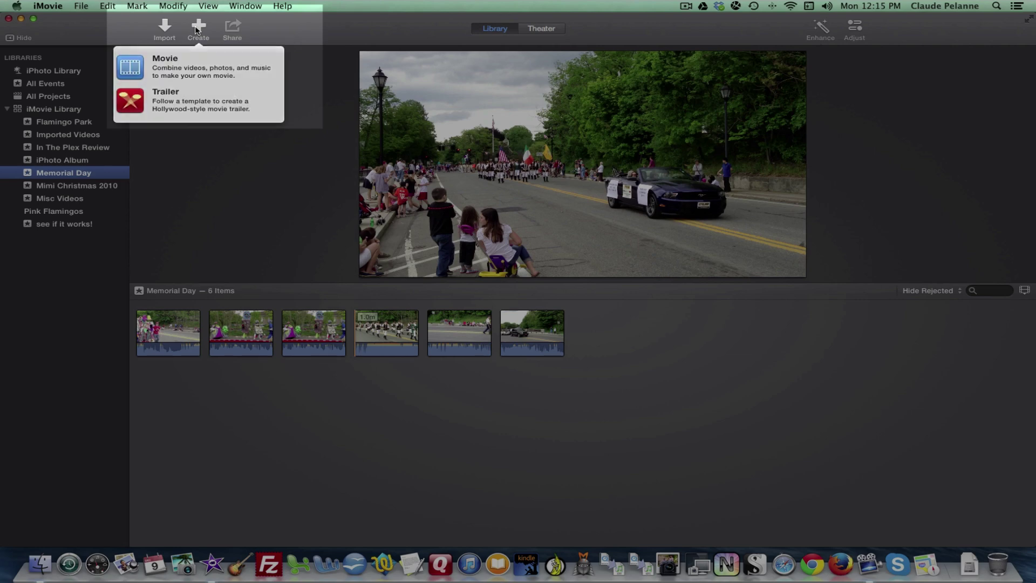
{"action": "left_click", "coordinate": [156, 68]}
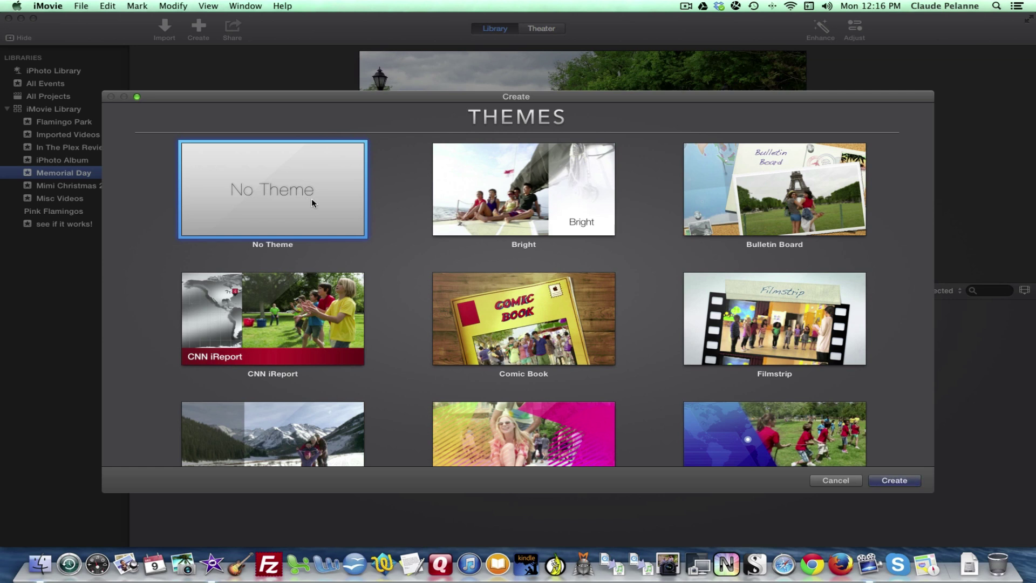
{"action": "double_click", "coordinate": [312, 199]}
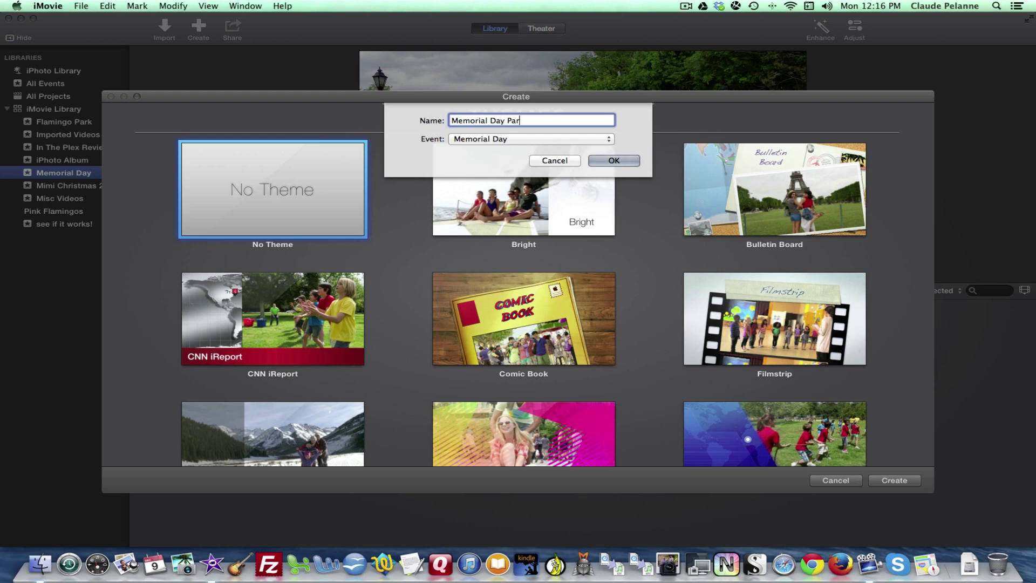
{"action": "left_click", "coordinate": [614, 160]}
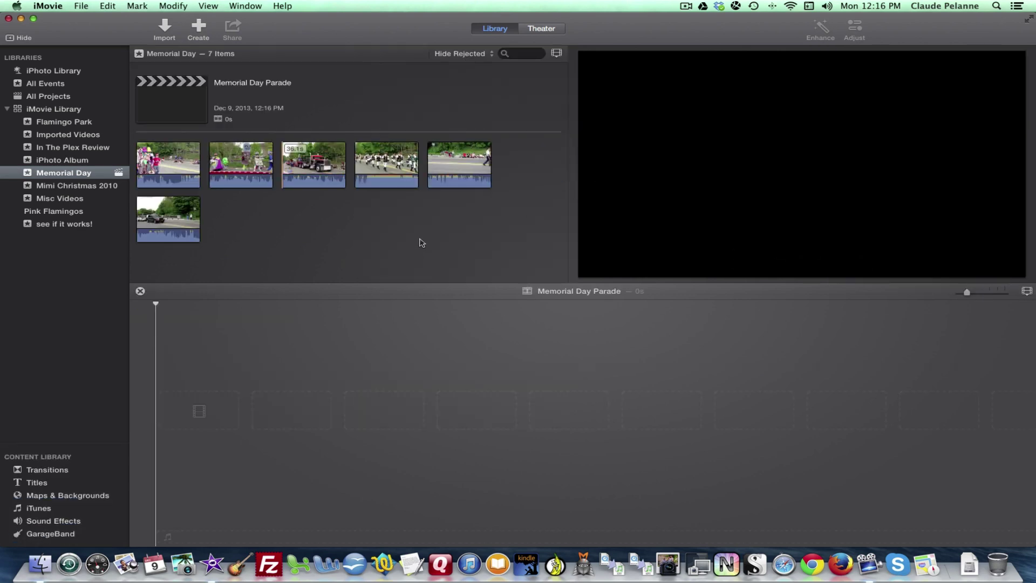
Skim through the first parade clip and the float clip to preview them
{"action": "left_click", "coordinate": [347, 253]}
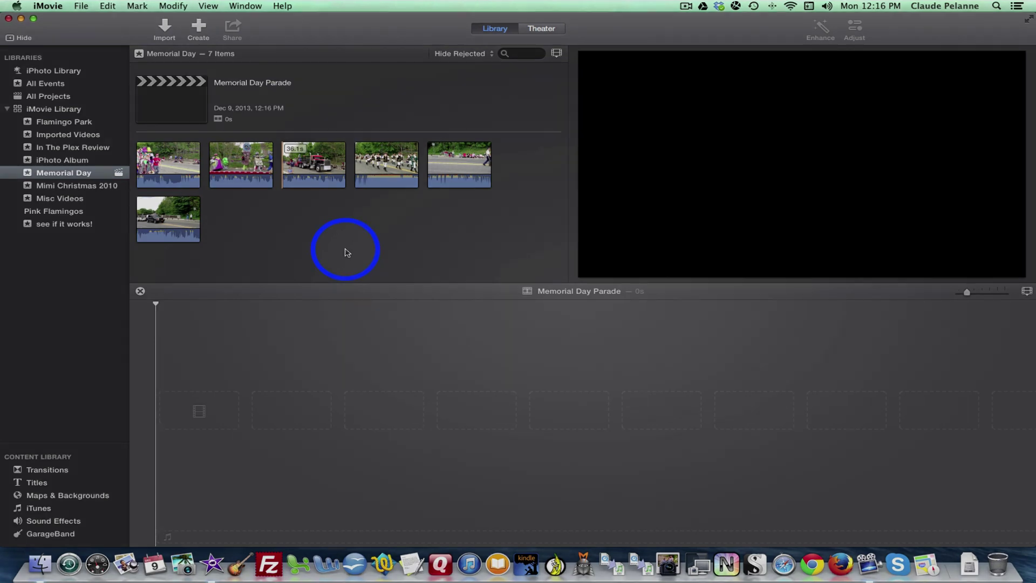
{"action": "mouse_move", "coordinate": [684, 210]}
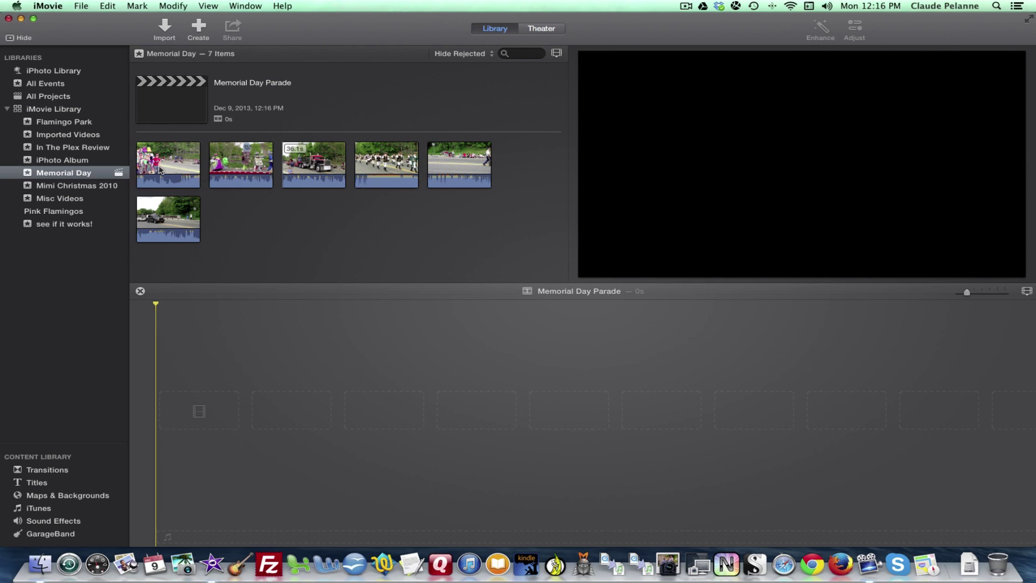
{"action": "mouse_move", "coordinate": [149, 169]}
{"action": "left_mouse_down"}
{"action": "mouse_move", "coordinate": [184, 170]}
{"action": "mouse_move", "coordinate": [138, 170]}
{"action": "left_mouse_up"}
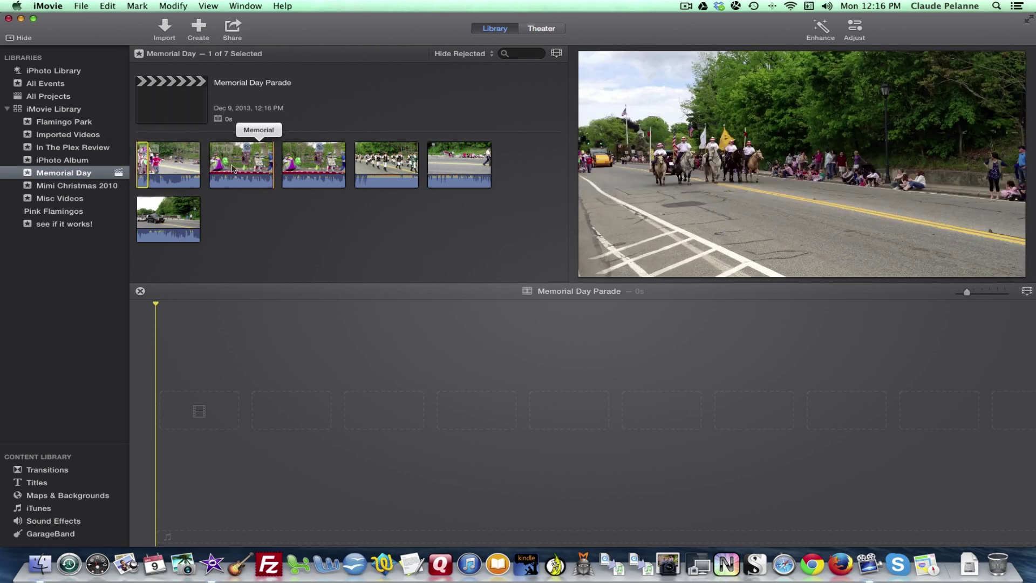
{"action": "left_click_drag", "start_coordinate": [211, 170], "coordinate": [228, 170]}
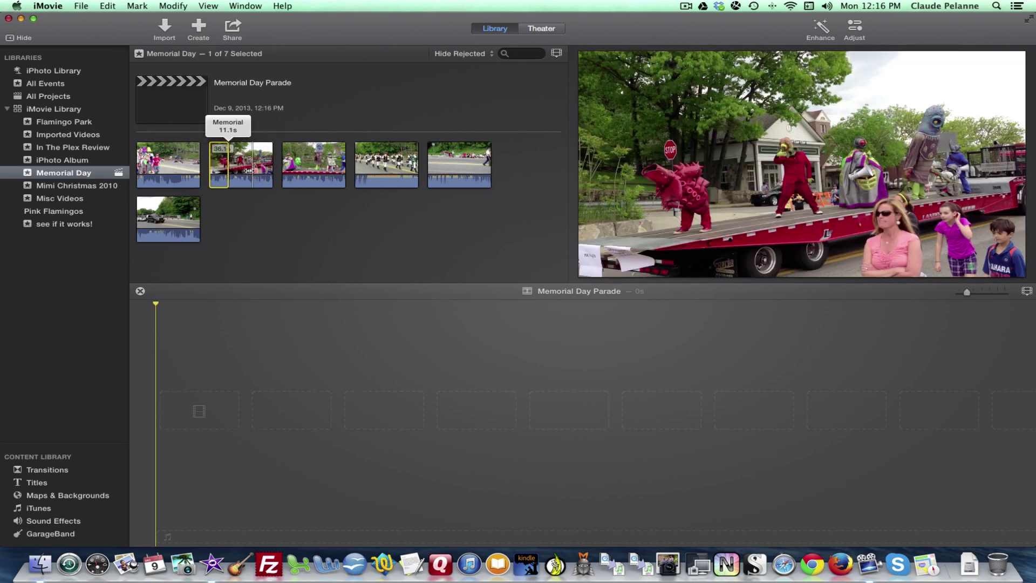
Select Memorial Day 5 and drag a 27-second range of it into the timeline
{"action": "left_click_drag", "start_coordinate": [356, 170], "coordinate": [402, 168]}
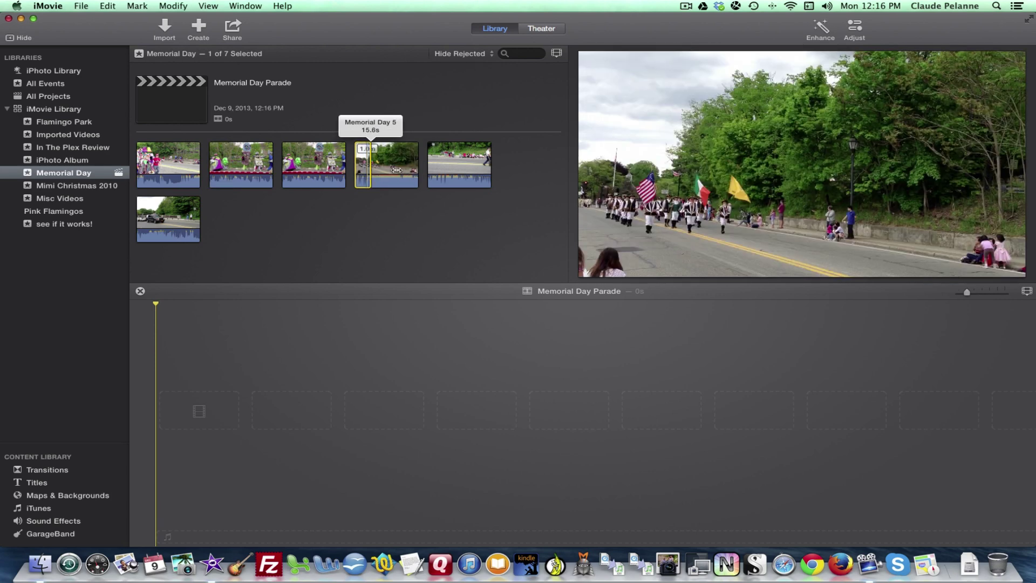
{"action": "left_click", "coordinate": [394, 169]}
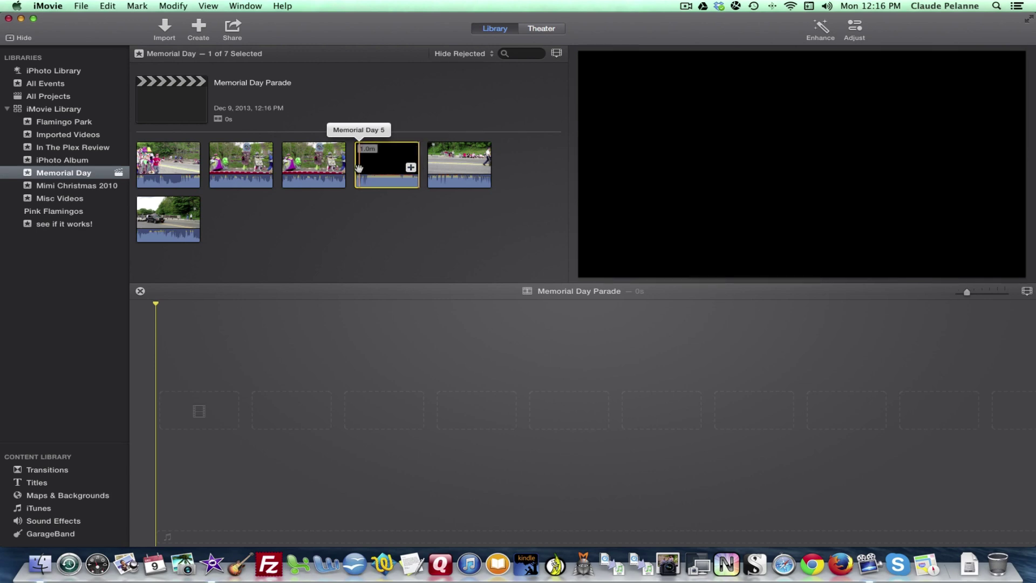
{"action": "left_click_drag", "start_coordinate": [416, 169], "coordinate": [270, 413]}
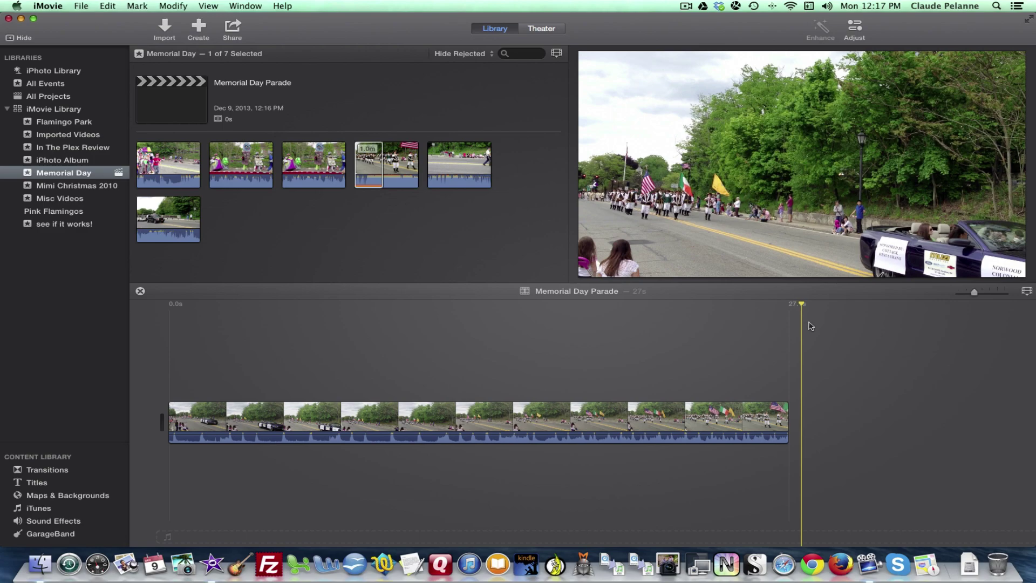
{"action": "left_click_drag", "start_coordinate": [975, 296], "coordinate": [973, 296]}
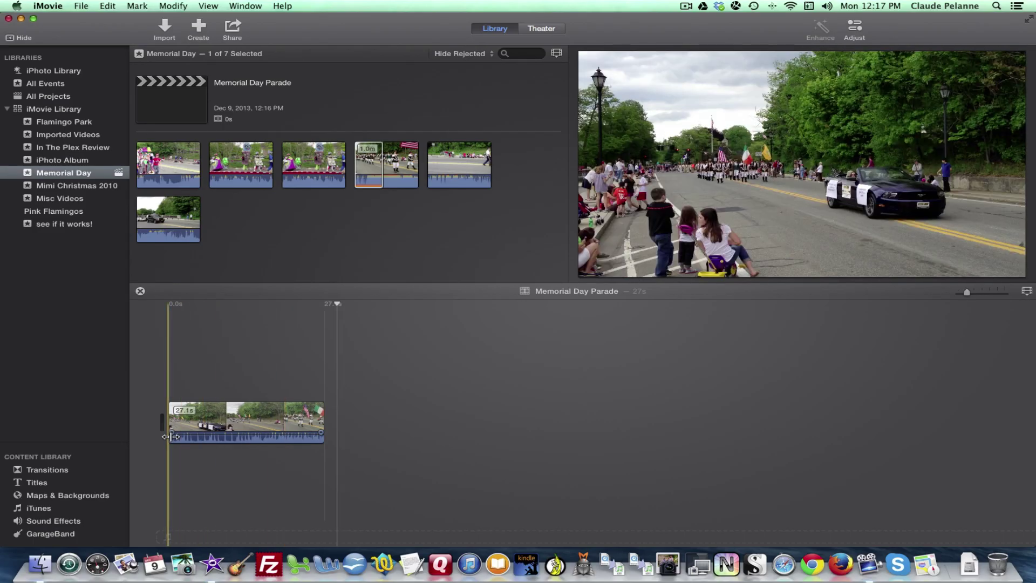
{"action": "key", "text": "space"}
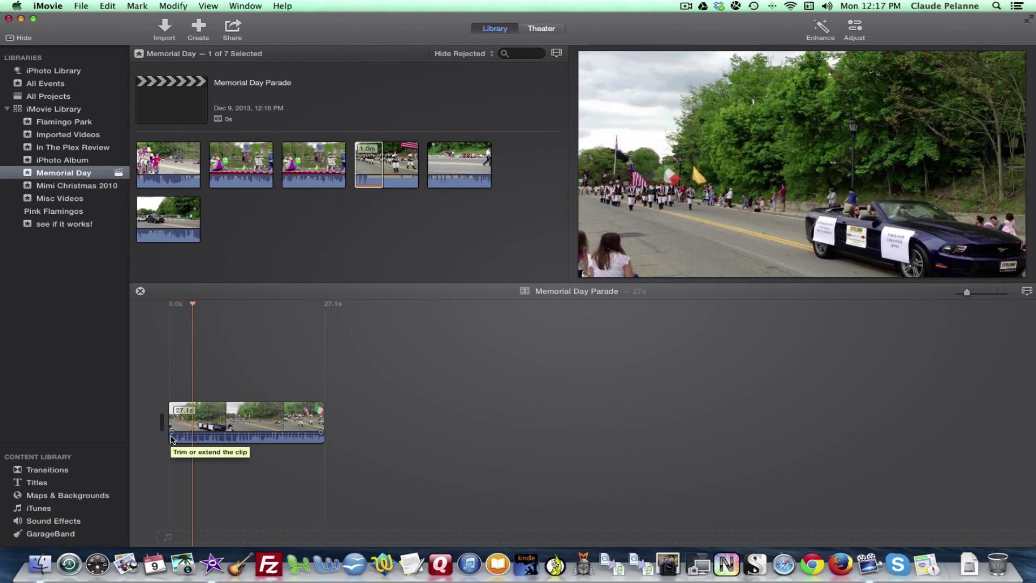
{"action": "left_click", "coordinate": [172, 436]}
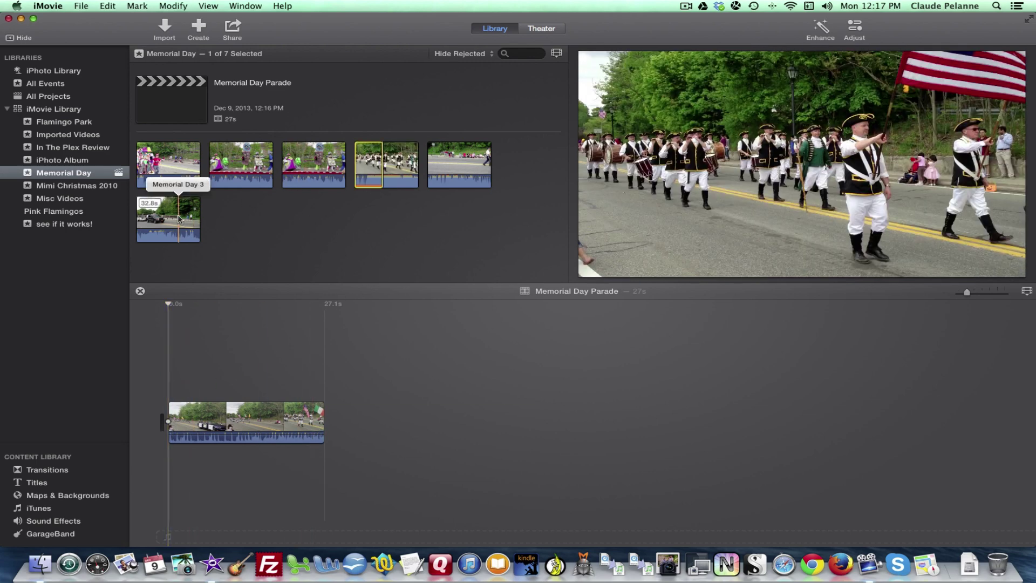
Add the opening 17 seconds of Memorial Day 3 after the first clip, totalling 44 seconds
{"action": "left_click_drag", "start_coordinate": [141, 218], "coordinate": [338, 423]}
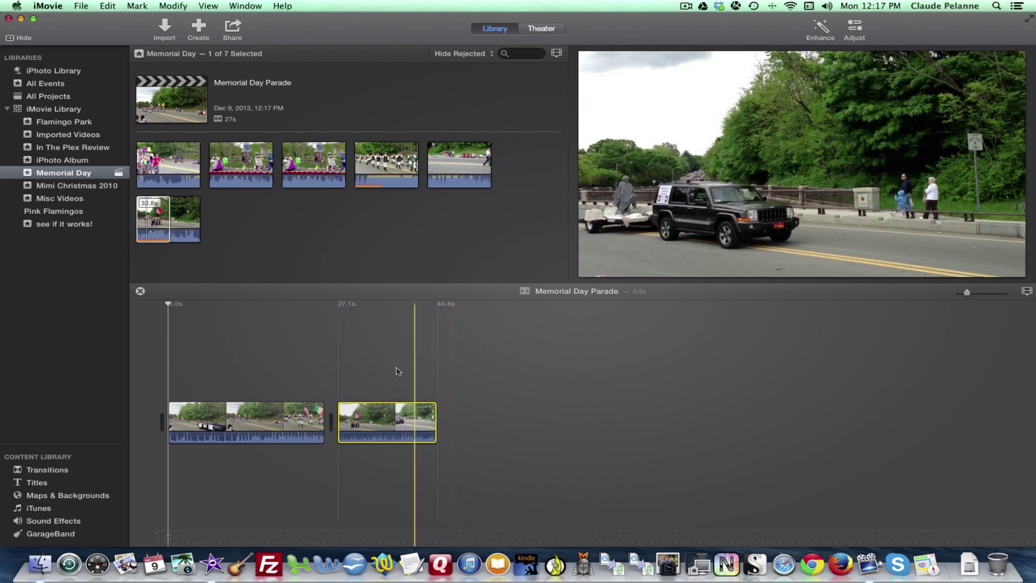
{"action": "left_click", "coordinate": [544, 369]}
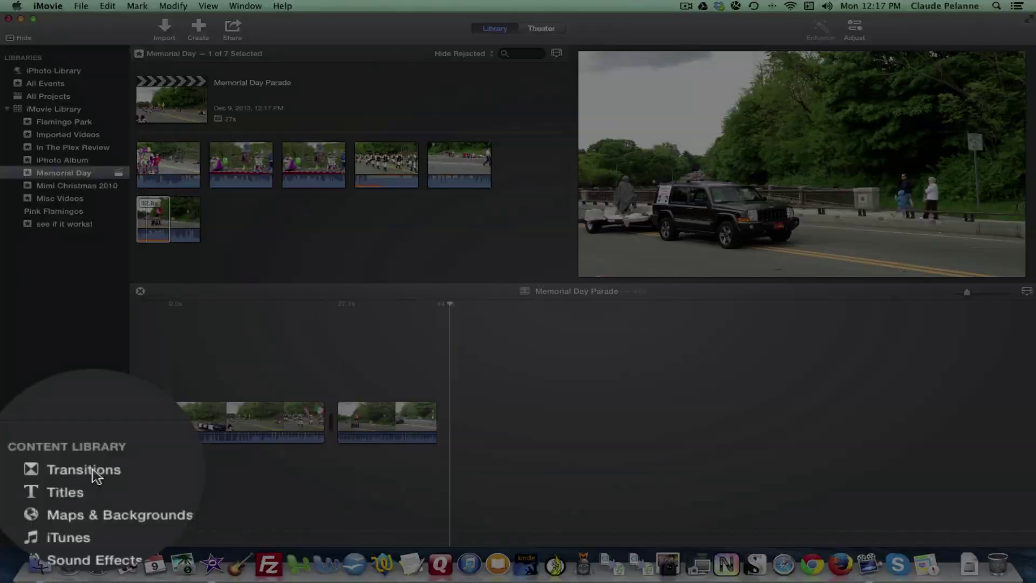
Place Fade to Black transitions at the end and the start of the movie
{"action": "left_click", "coordinate": [64, 470]}
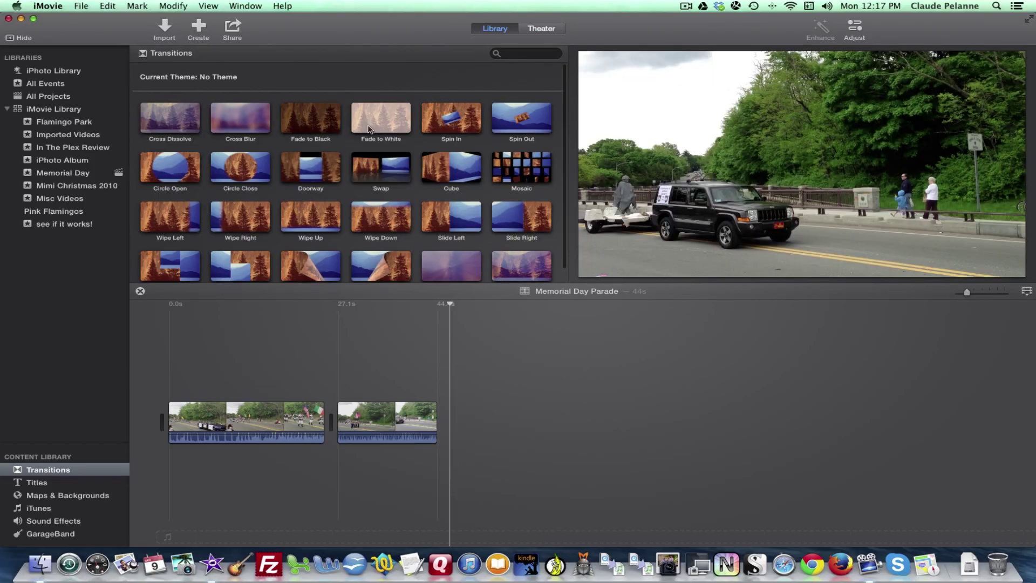
{"action": "left_click_drag", "start_coordinate": [311, 125], "coordinate": [448, 424]}
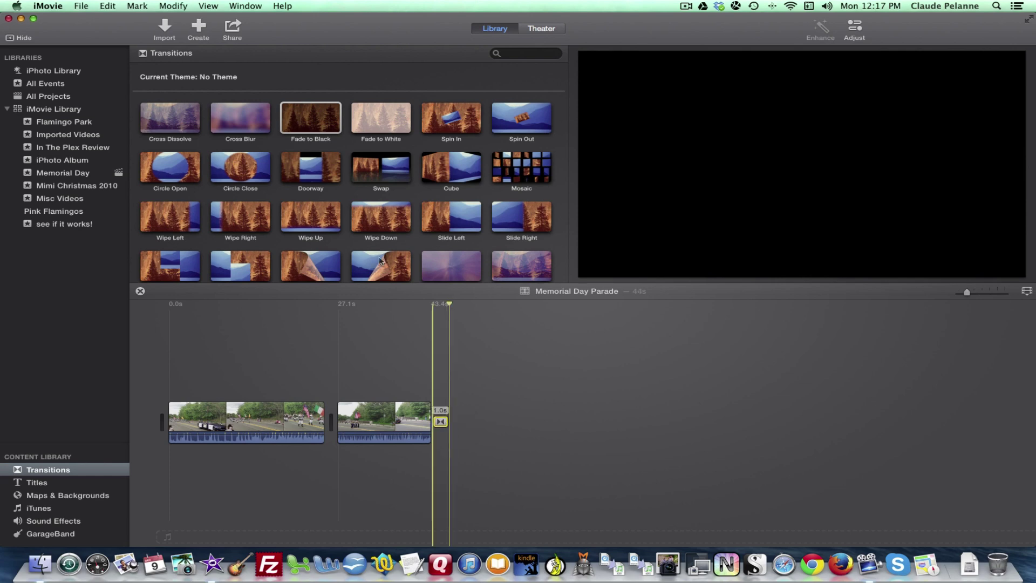
{"action": "left_click_drag", "start_coordinate": [311, 121], "coordinate": [162, 421]}
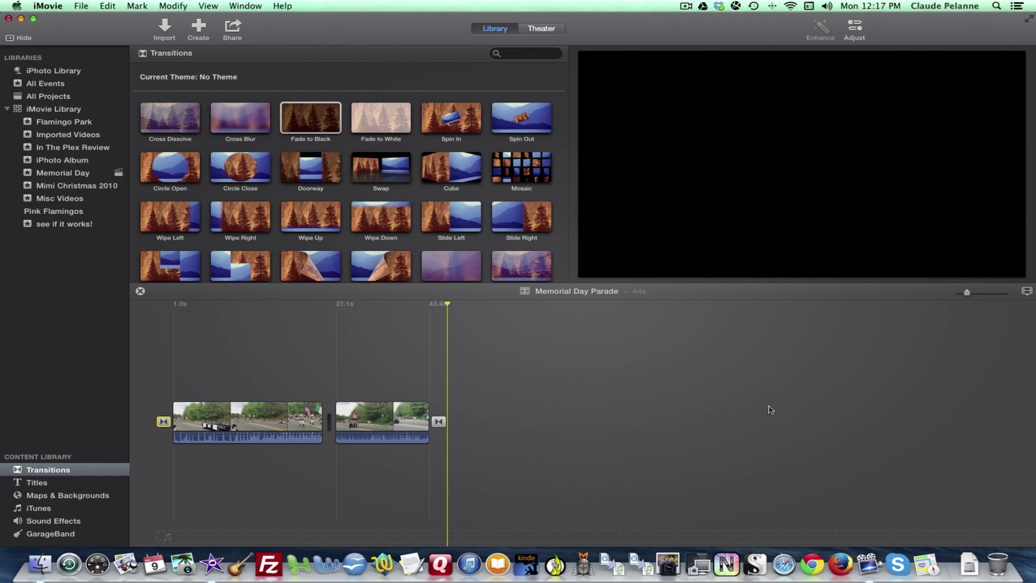
Play the movie from the beginning, skipping ahead through the first and second clips
{"action": "key", "text": "backslash"}
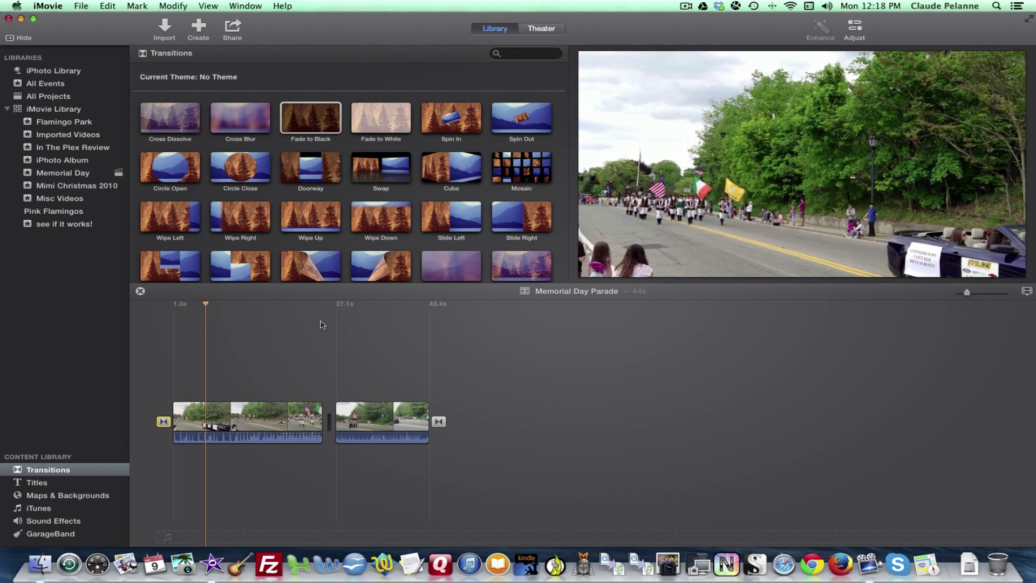
{"action": "left_click", "coordinate": [302, 305]}
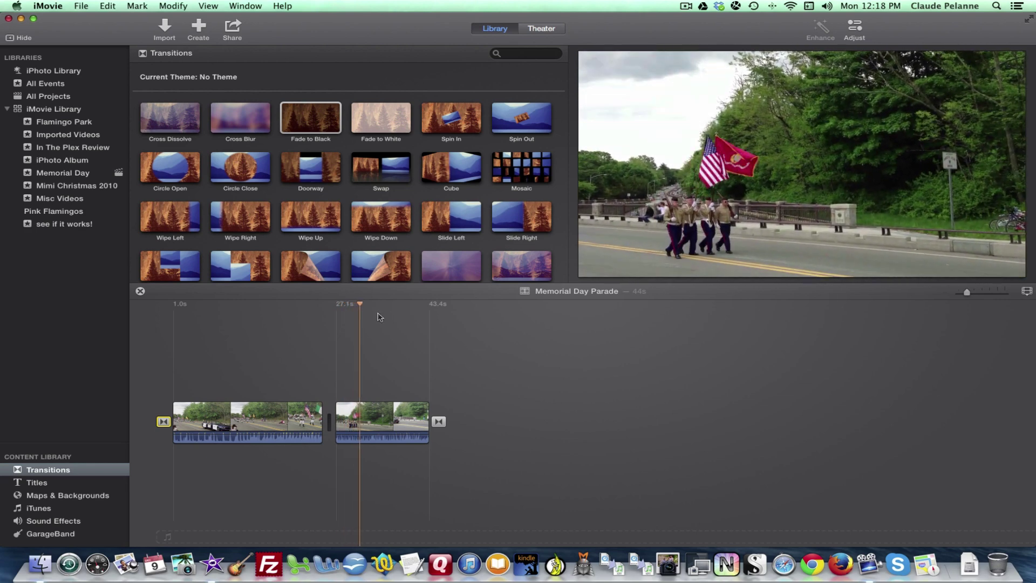
{"action": "left_click", "coordinate": [403, 306]}
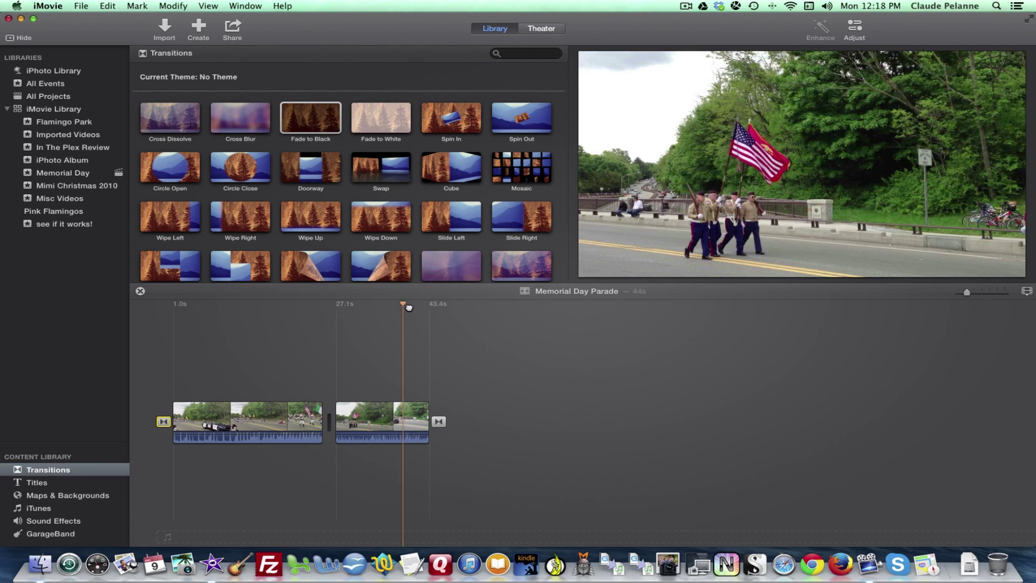
{"action": "left_click", "coordinate": [409, 306]}
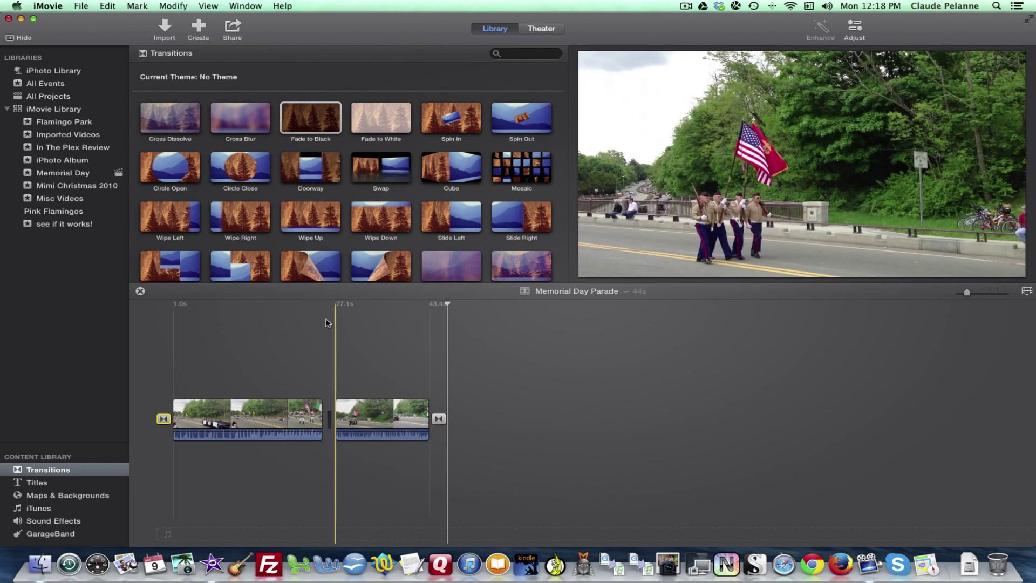
{"action": "scroll", "coordinate": [360, 279], "scroll_direction": "down", "scroll_amount": 3}
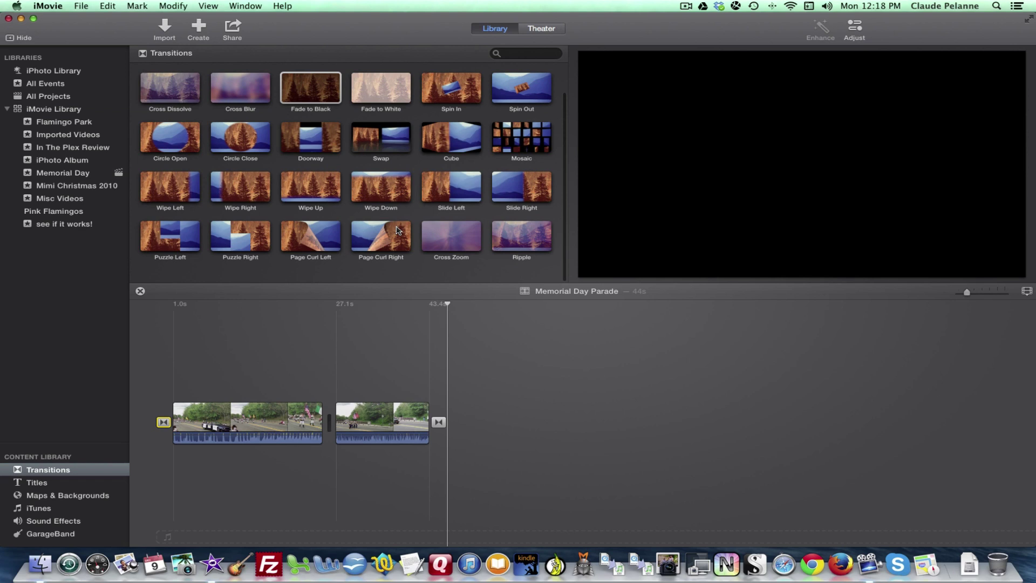
{"action": "scroll", "coordinate": [402, 227], "scroll_direction": "up", "scroll_amount": 2}
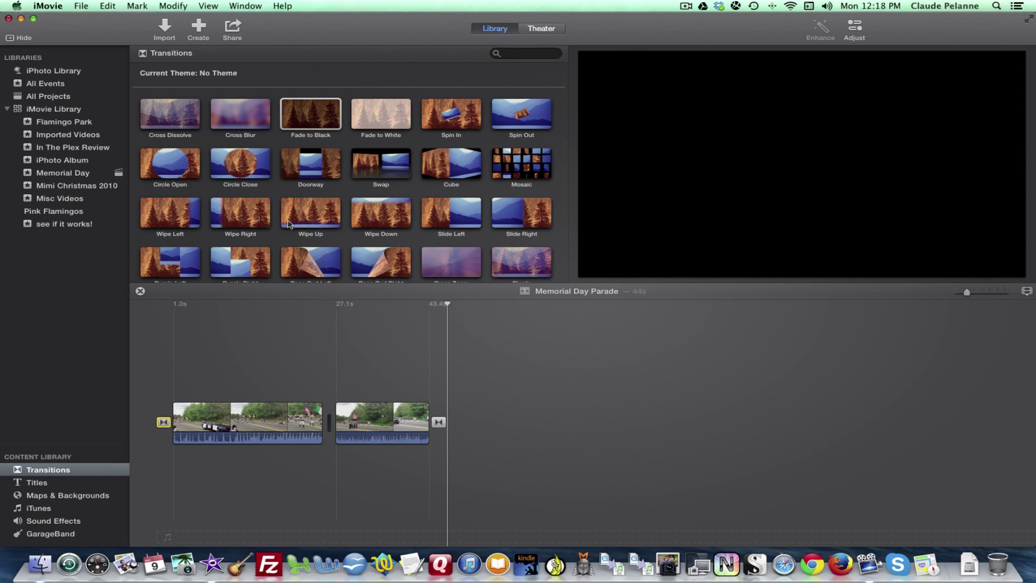
{"action": "left_click_drag", "start_coordinate": [227, 215], "coordinate": [322, 425]}
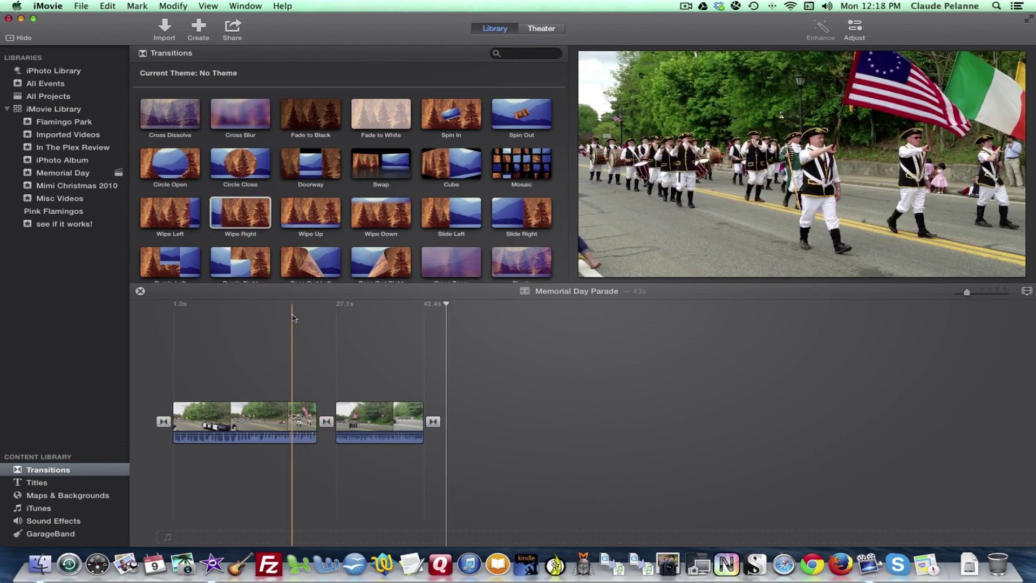
{"action": "left_click", "coordinate": [291, 318]}
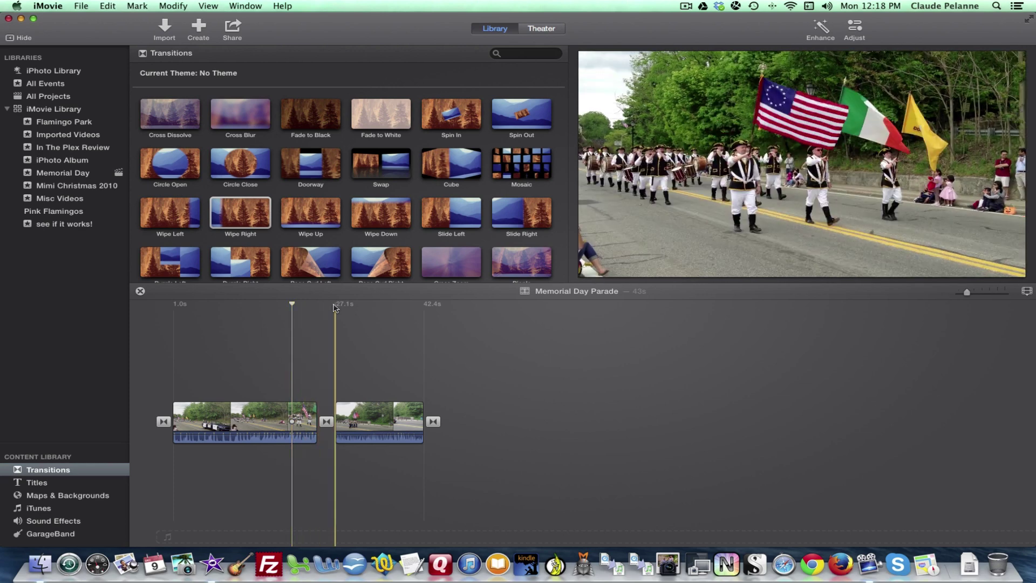
{"action": "key", "text": "space"}
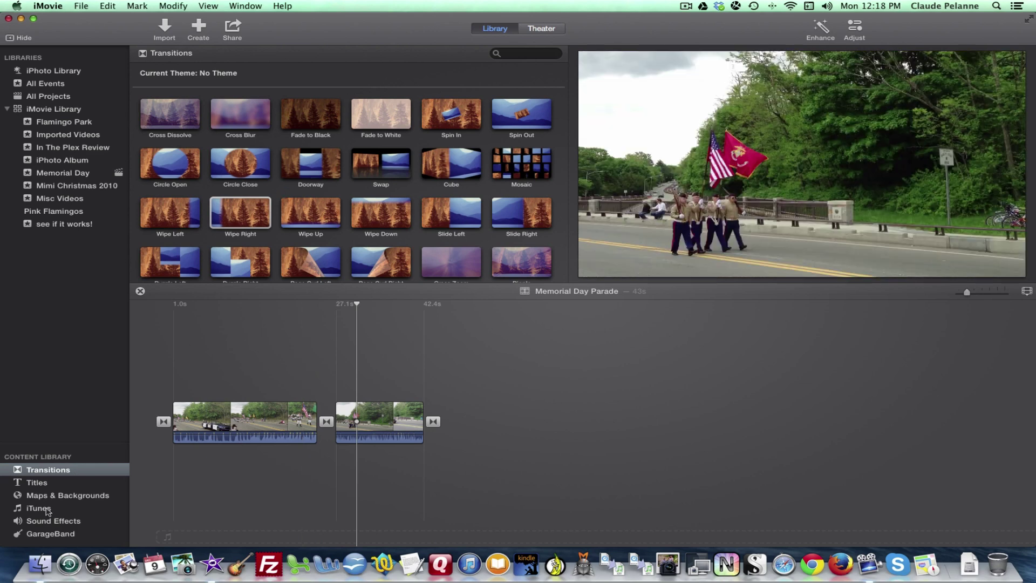
Drag the Pixie Dust title style over the opening of the first parade clip
{"action": "left_click", "coordinate": [38, 483]}
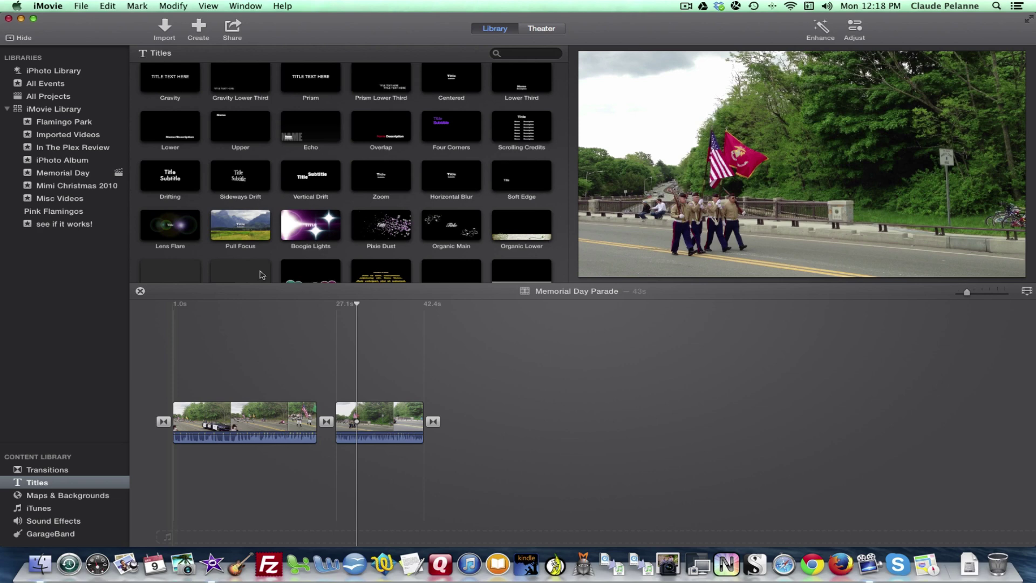
{"action": "scroll", "coordinate": [265, 179], "scroll_direction": "down", "scroll_amount": 3}
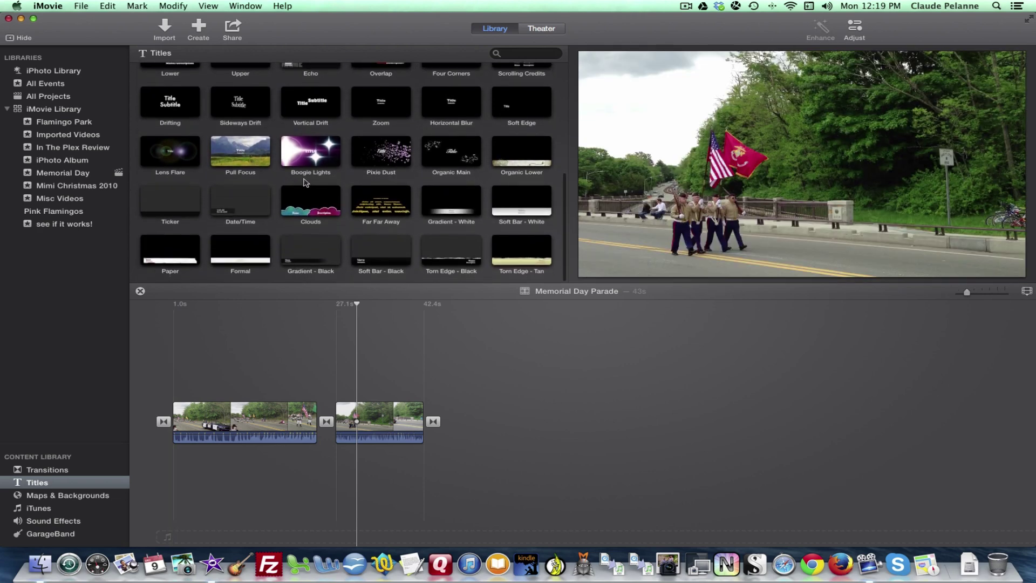
{"action": "left_click", "coordinate": [381, 159]}
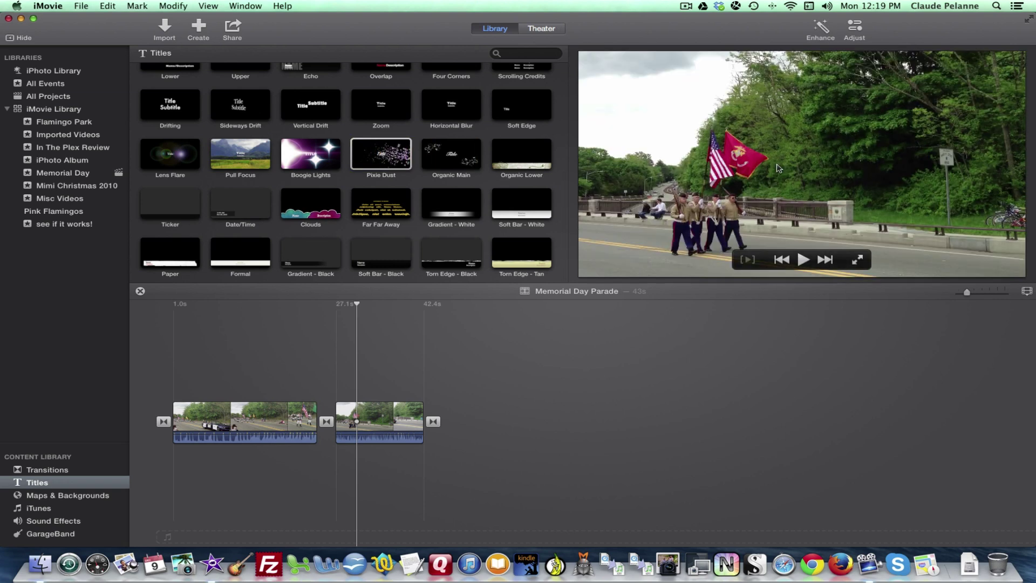
{"action": "left_click_drag", "start_coordinate": [387, 162], "coordinate": [175, 389]}
Play the project's opening to watch the Pixie Dust title animate, then select the title clip
{"action": "mouse_move", "coordinate": [825, 143]}
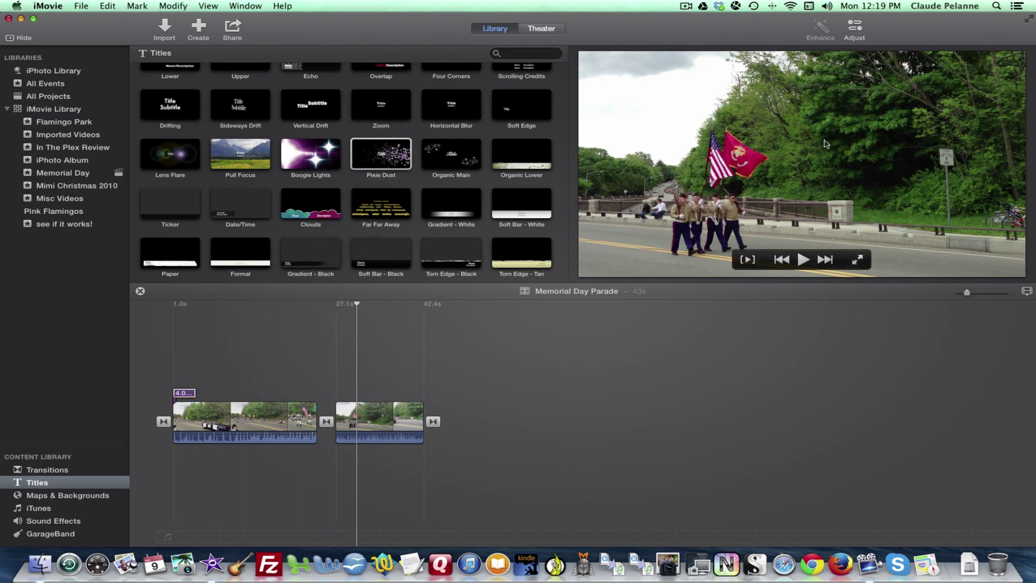
{"action": "left_click", "coordinate": [802, 261]}
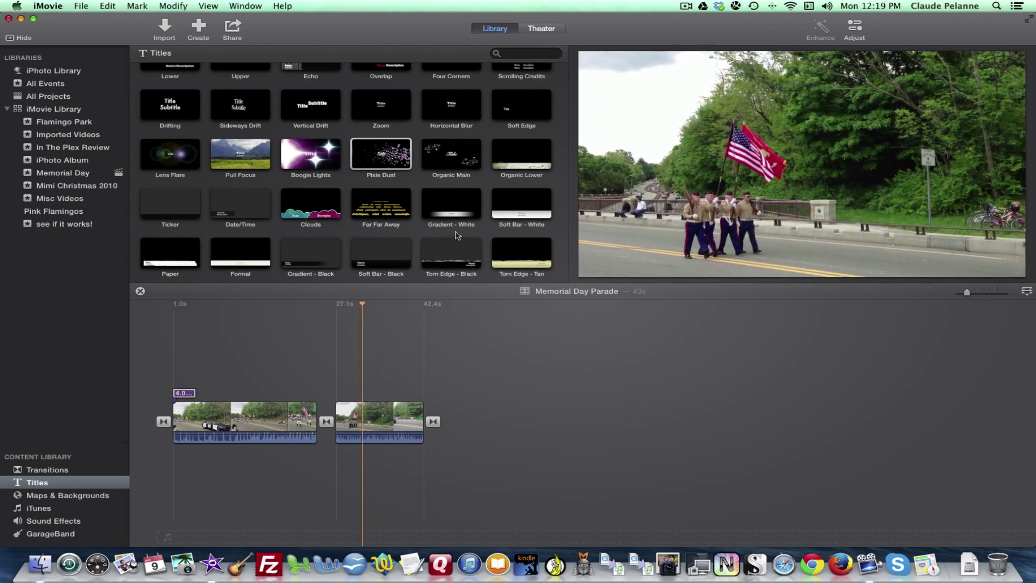
{"action": "key", "text": "backslash"}
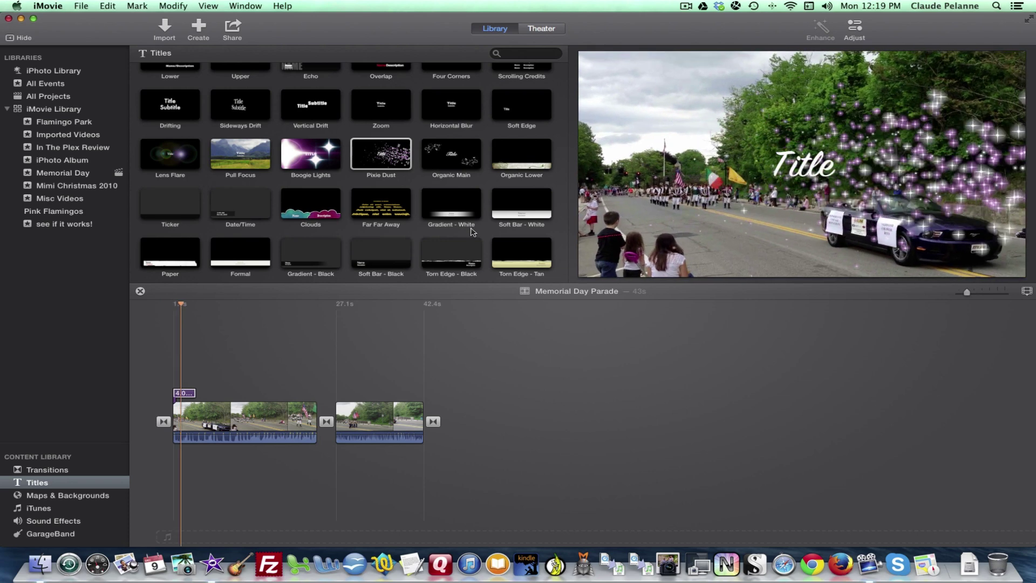
{"action": "key", "text": "space"}
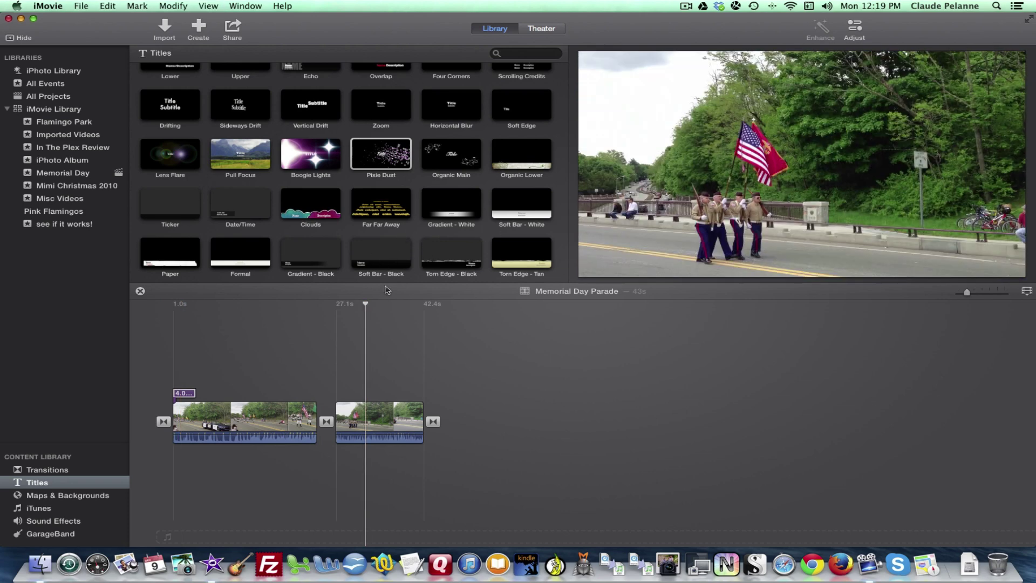
{"action": "left_click_drag", "start_coordinate": [360, 304], "coordinate": [156, 304]}
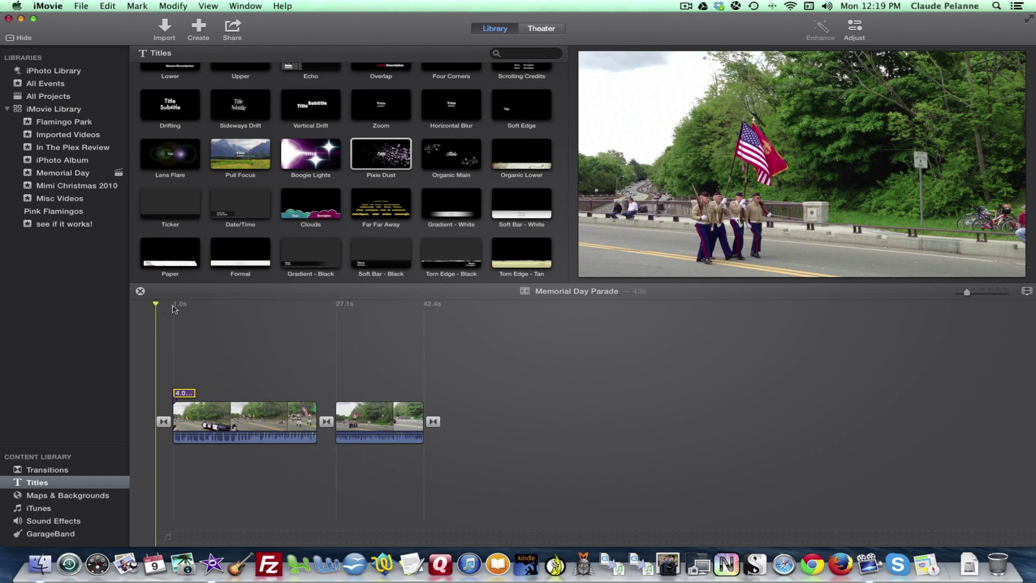
{"action": "key", "text": "space"}
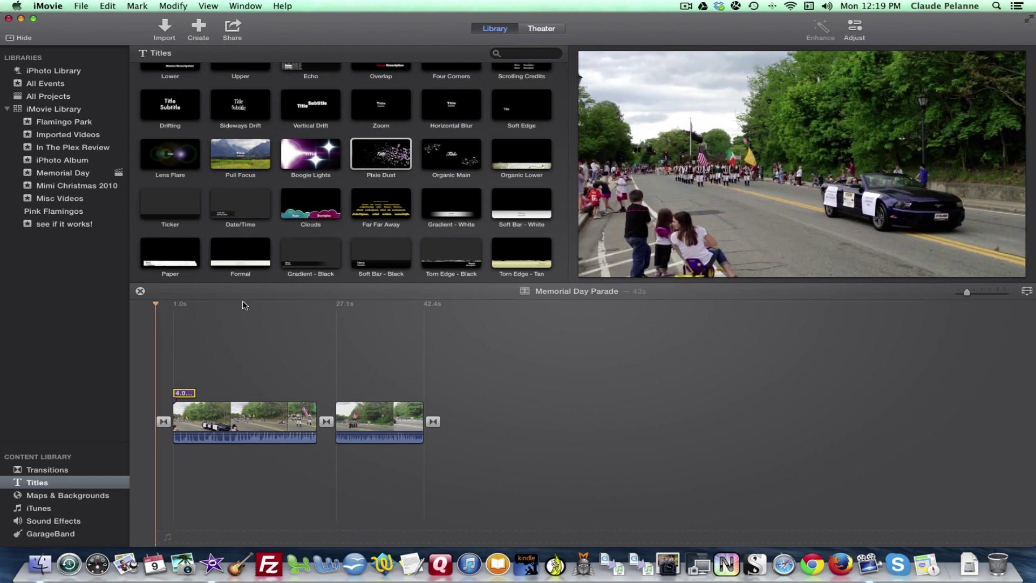
{"action": "left_click", "coordinate": [185, 396]}
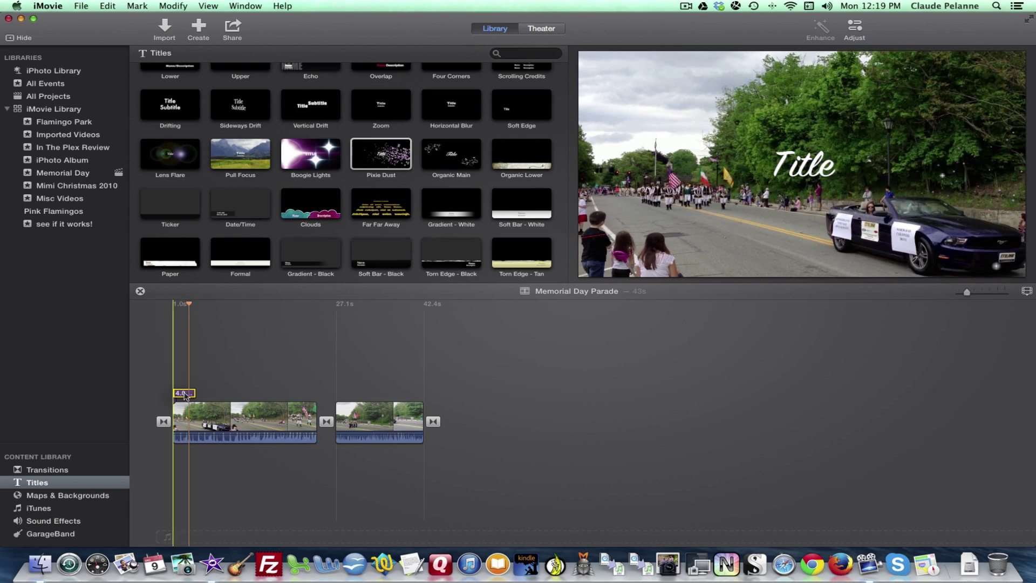
Replace the title's placeholder 'Title' text with 'Memorial Day Parade'
{"action": "double_click", "coordinate": [185, 396]}
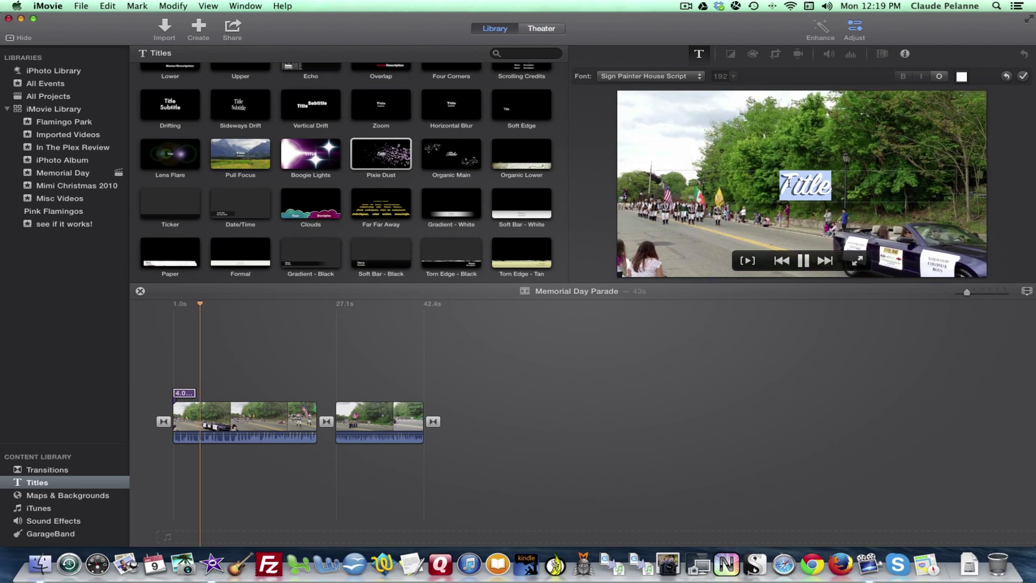
{"action": "type", "text": "Mem"}
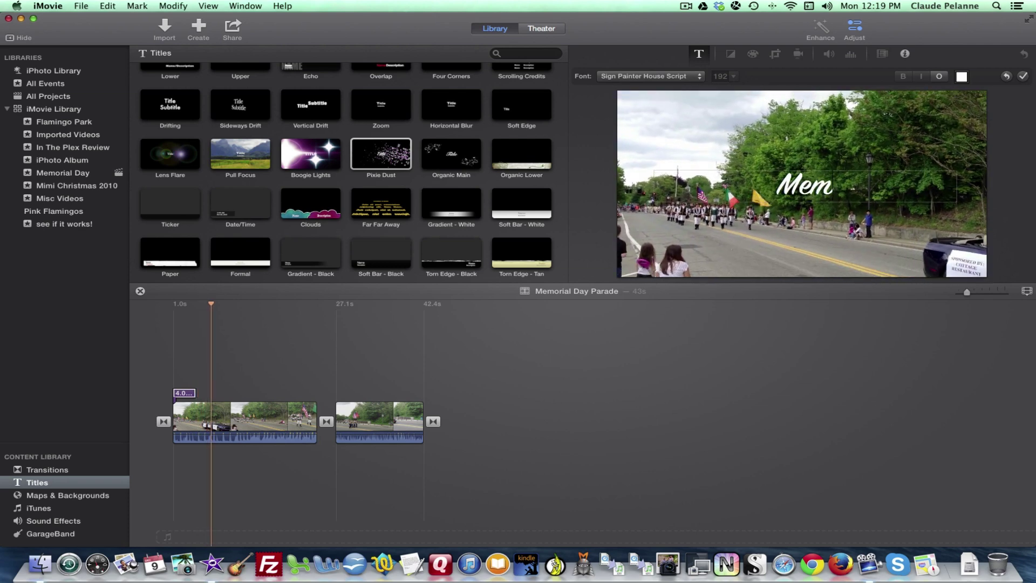
{"action": "type", "text": "orial"}
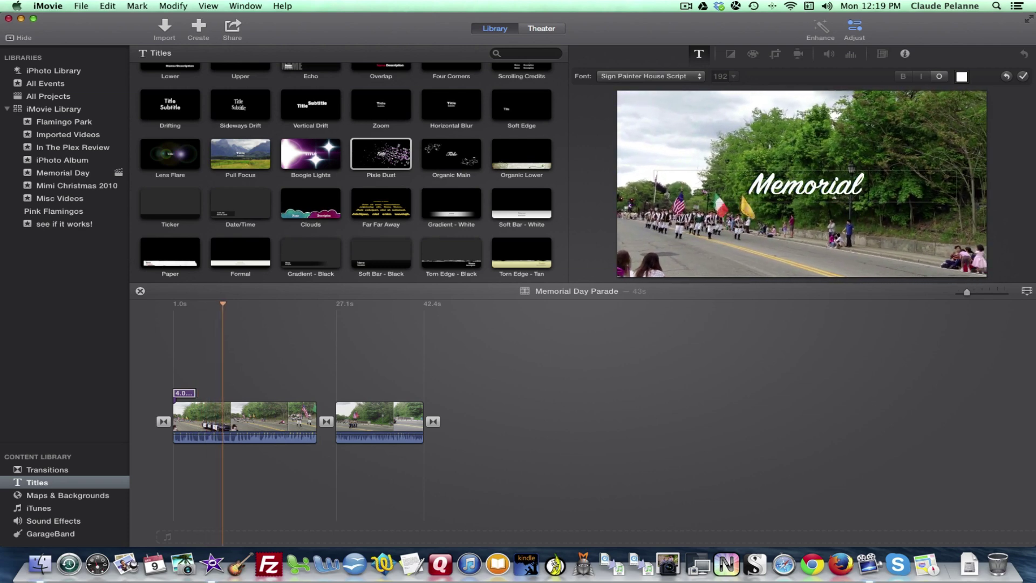
{"action": "type", "text": " Day"}
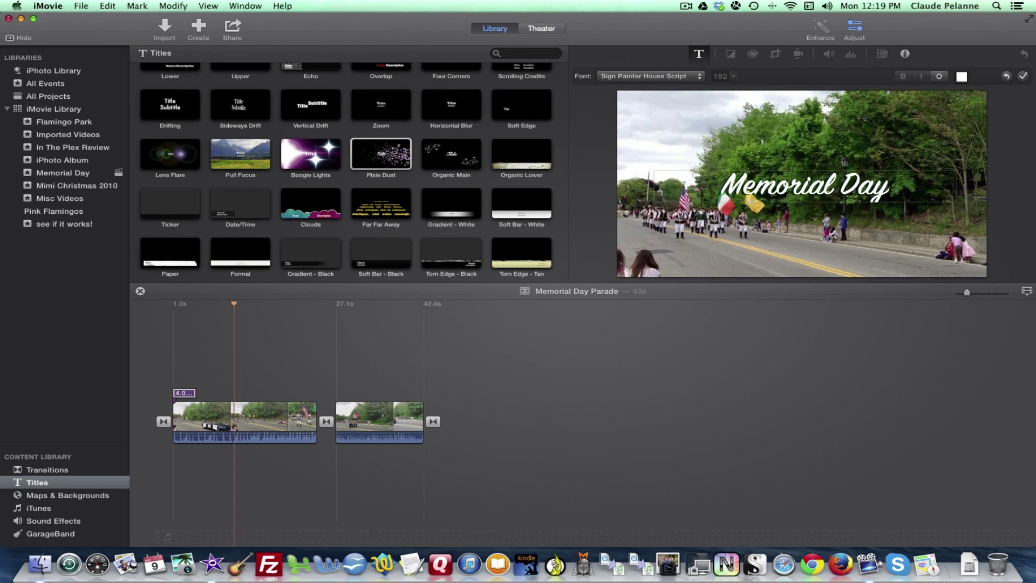
{"action": "type", "text": " Parade"}
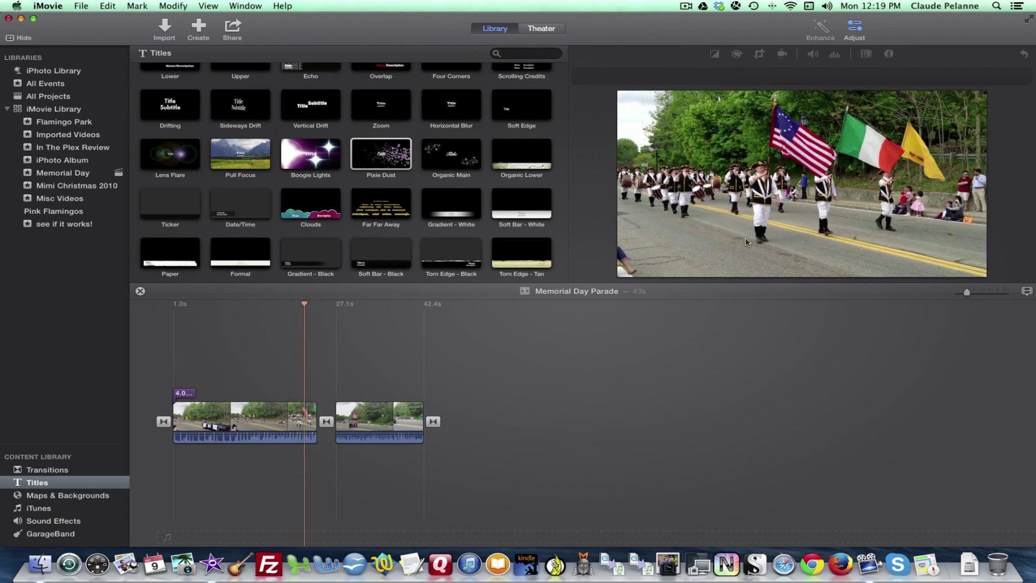
Play the whole project from the start, resume partway into the first clip, then jump to the end
{"action": "mouse_move", "coordinate": [742, 232]}
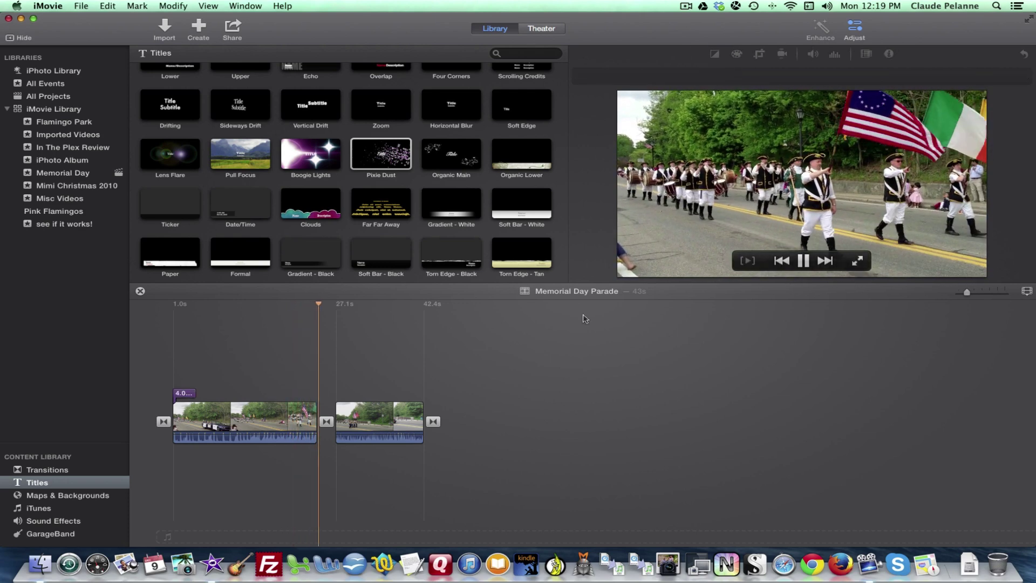
{"action": "left_click", "coordinate": [439, 365]}
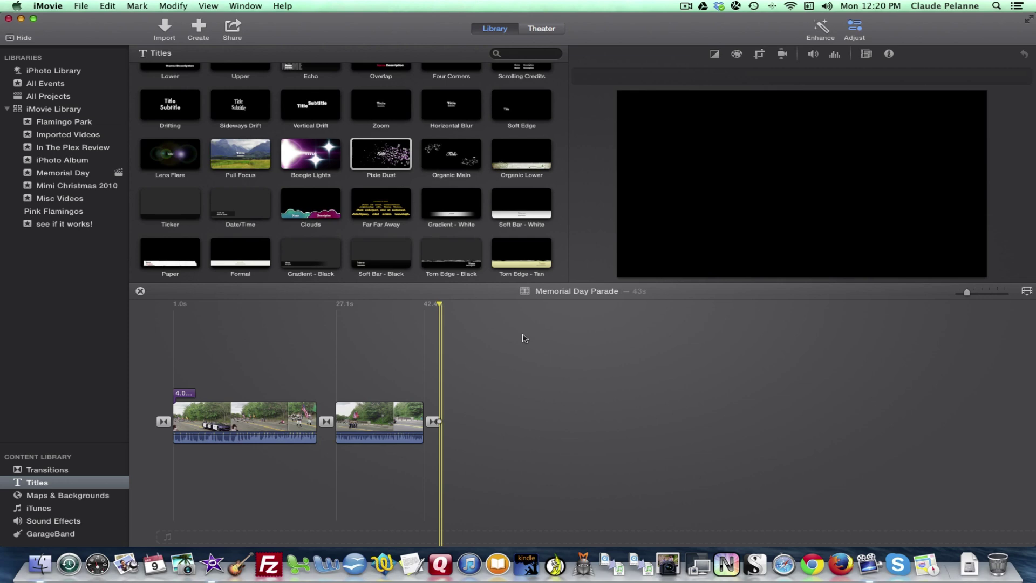
{"action": "key", "text": "space"}
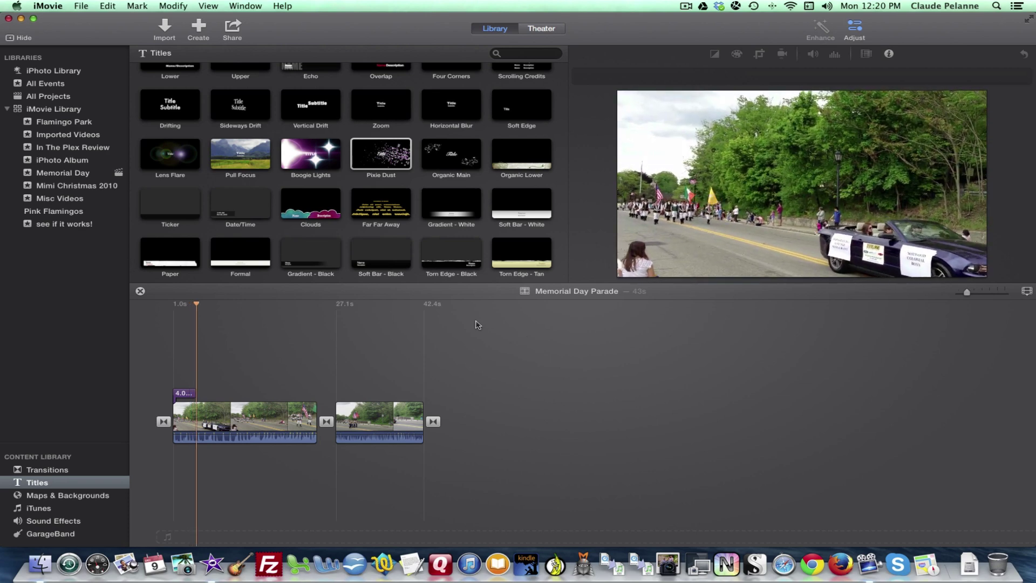
{"action": "key", "text": "space"}
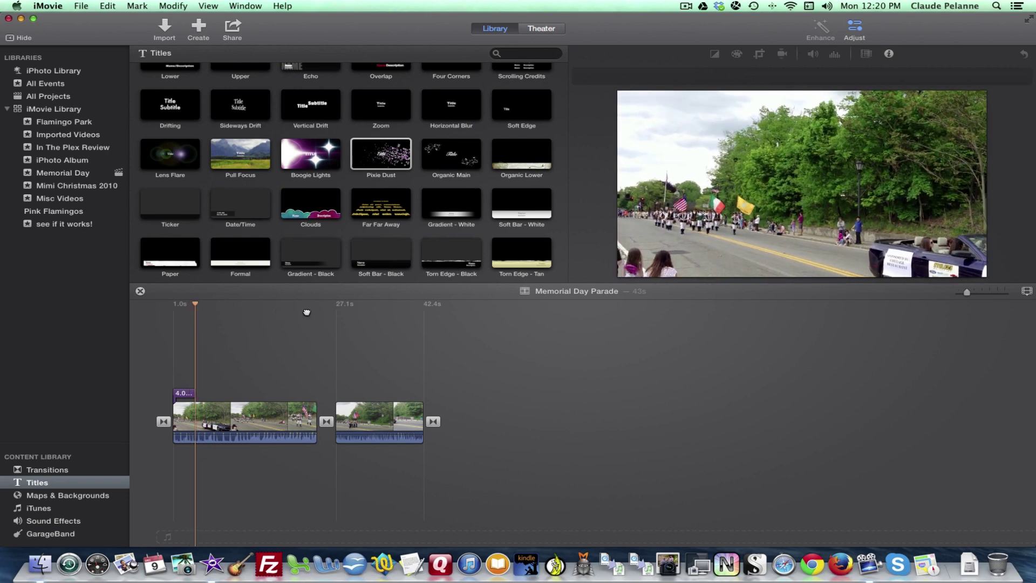
{"action": "left_click", "coordinate": [307, 312]}
{"action": "key", "text": "space"}
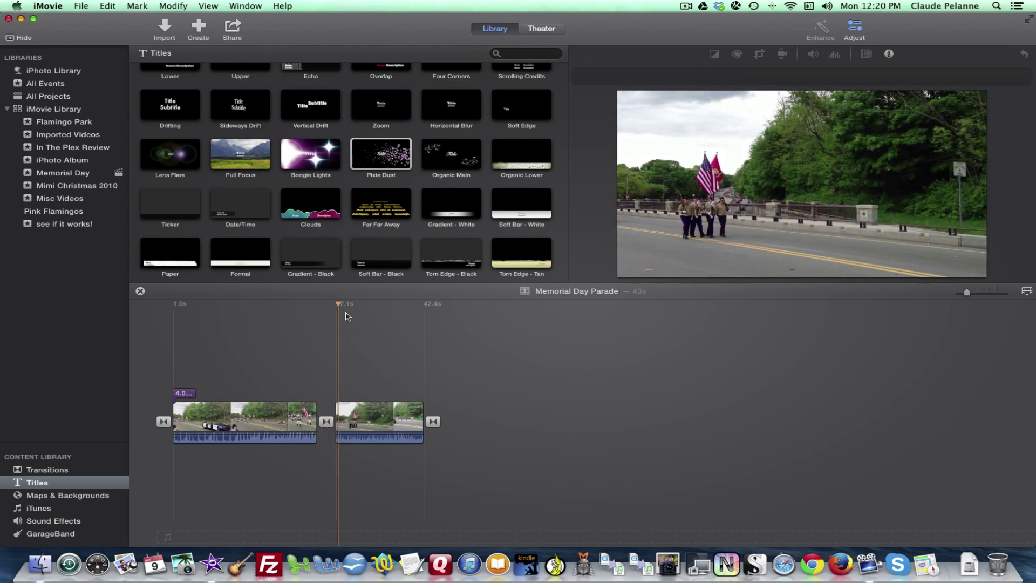
{"action": "key", "text": "End"}
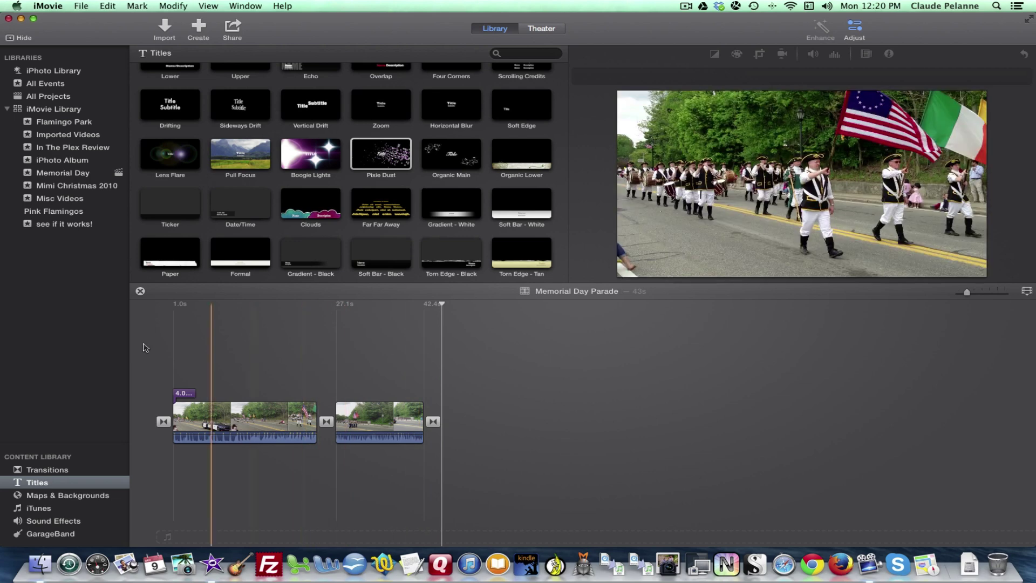
Browse Transitions, Titles, Maps & Backgrounds, iTunes, Sound Effects and GarageBand, ending on Transitions
{"action": "left_click", "coordinate": [41, 470]}
{"action": "left_click", "coordinate": [36, 485]}
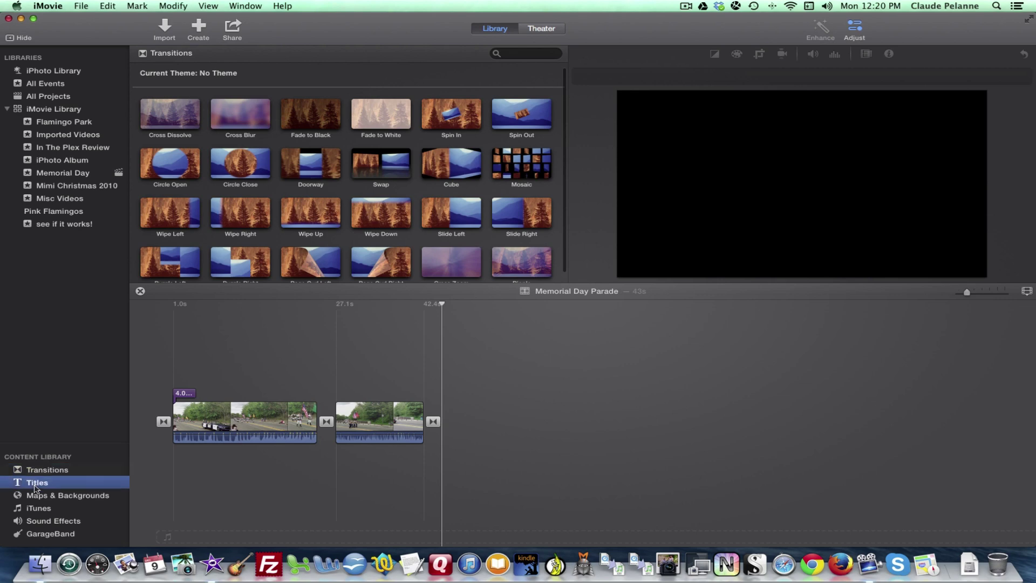
{"action": "left_click", "coordinate": [36, 497]}
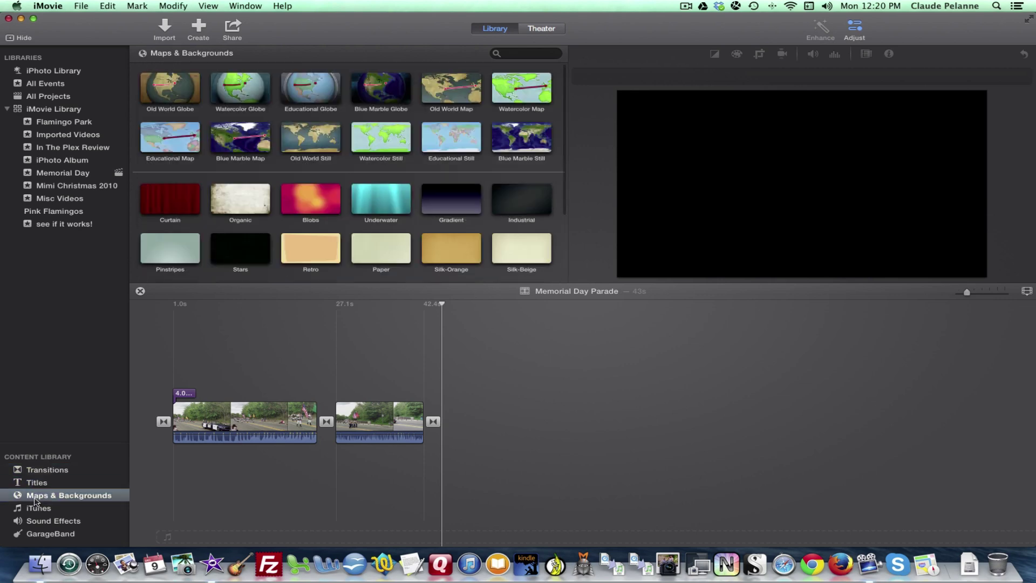
{"action": "left_click", "coordinate": [33, 509]}
{"action": "left_click", "coordinate": [35, 525]}
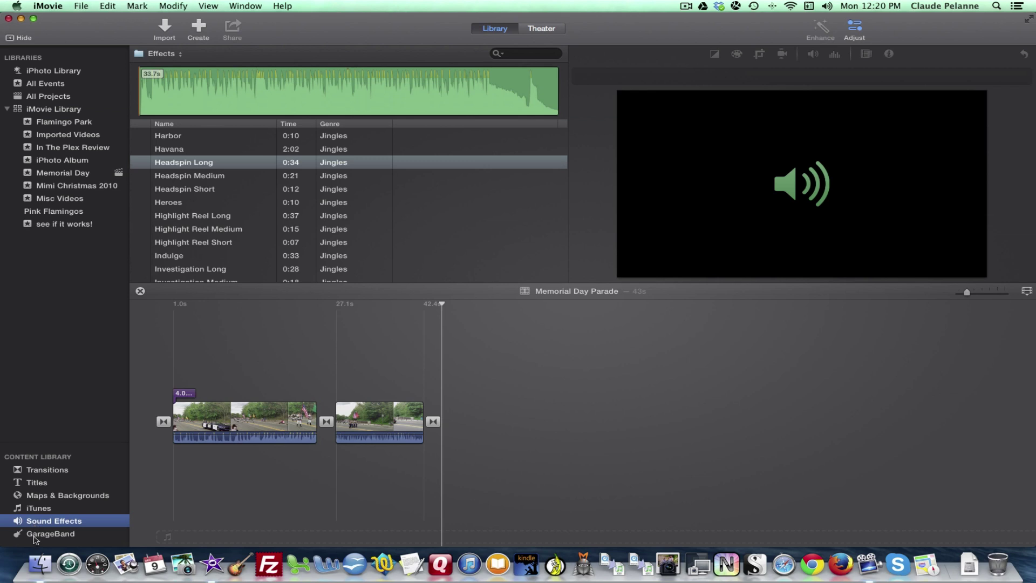
{"action": "left_click", "coordinate": [35, 534]}
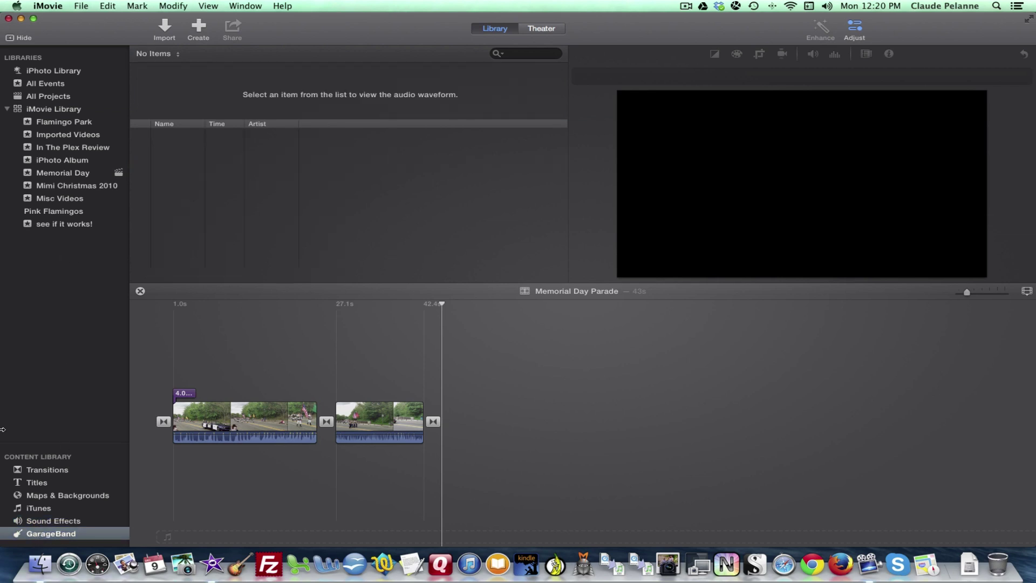
{"action": "left_click", "coordinate": [41, 473]}
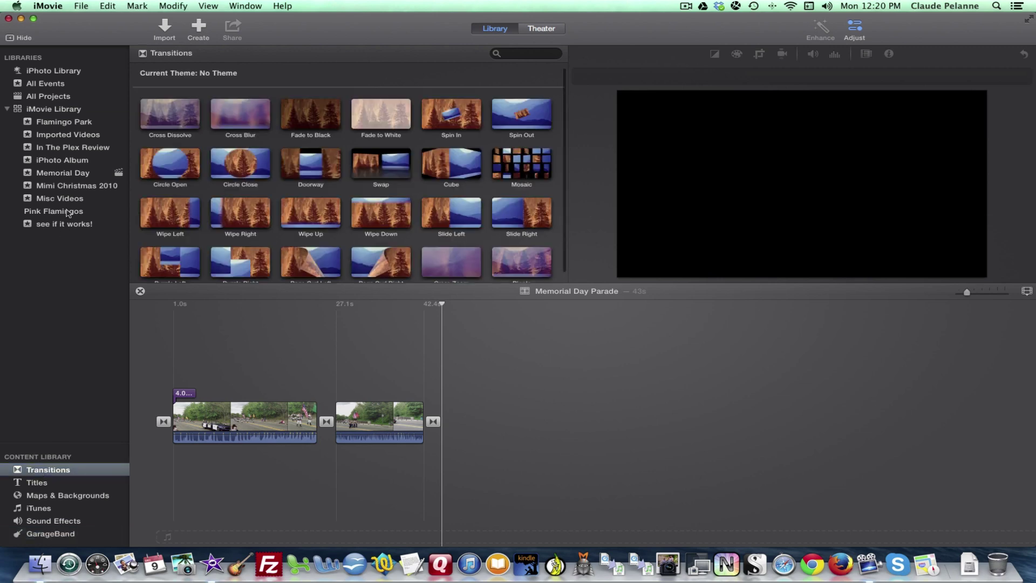
Show the Memorial Day event's six parade clips in the browser
{"action": "left_click", "coordinate": [62, 173]}
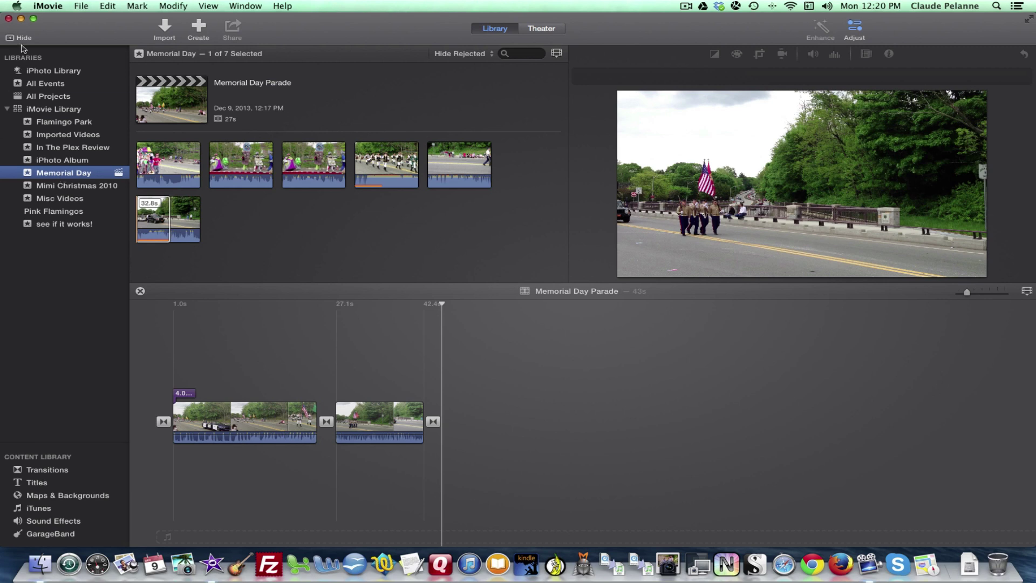
{"action": "left_click", "coordinate": [51, 6]}
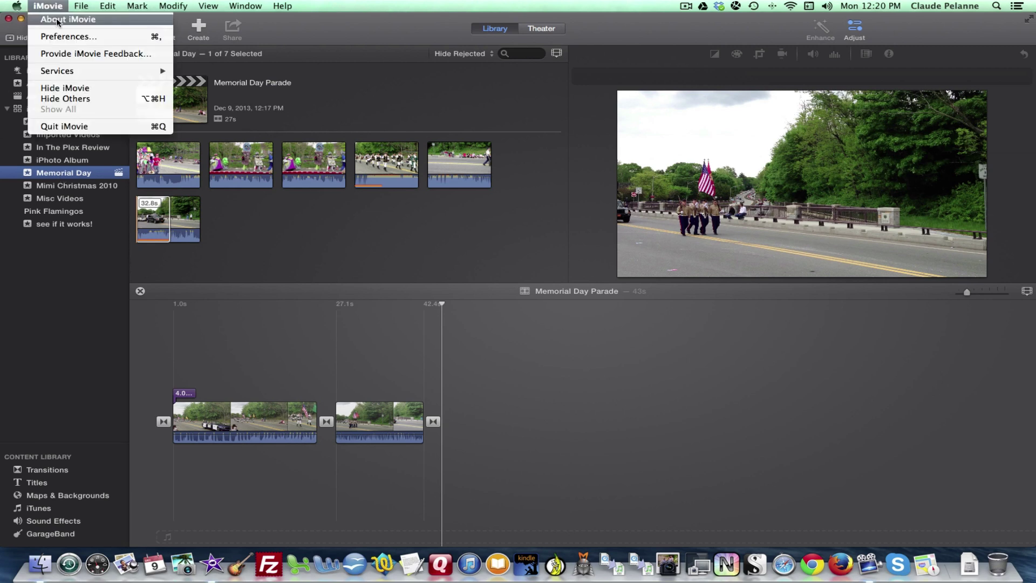
{"action": "left_click", "coordinate": [59, 20]}
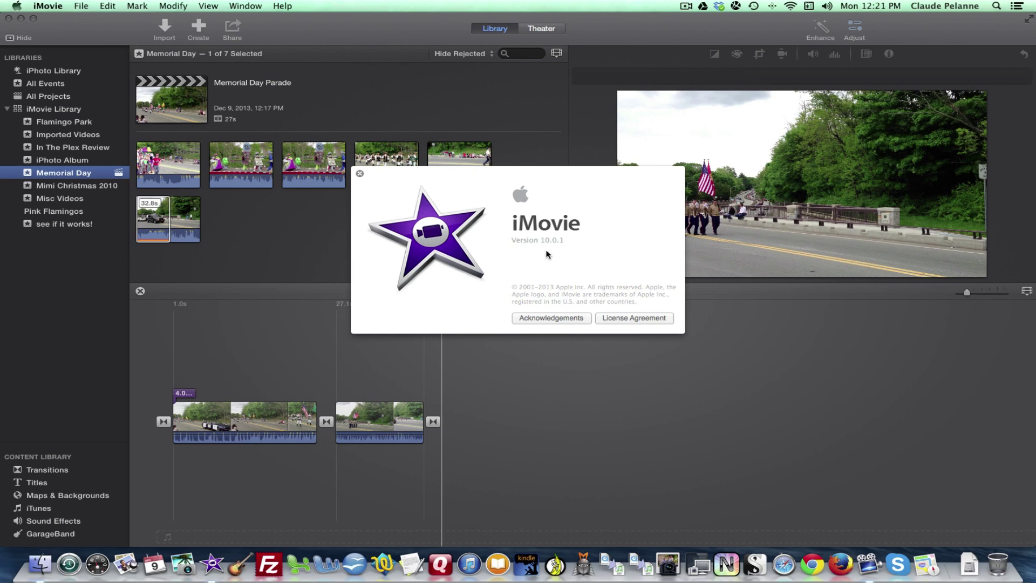
{"action": "left_click", "coordinate": [360, 173]}
{"action": "left_click", "coordinate": [578, 421]}
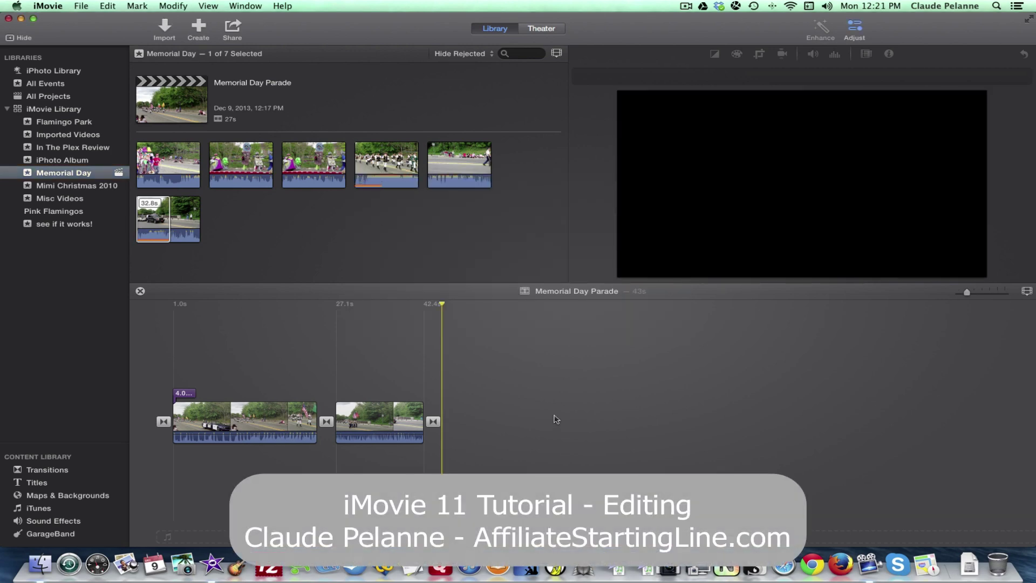